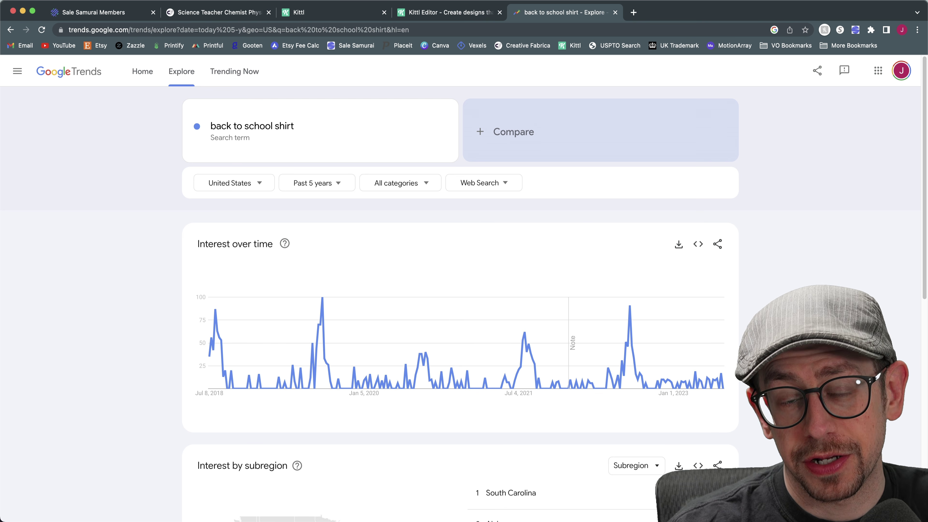
- Examine the five-year United States interest-over-time chart for "back to school shirt", including its seasonal peaks
scroll(737, 316, down, 2)
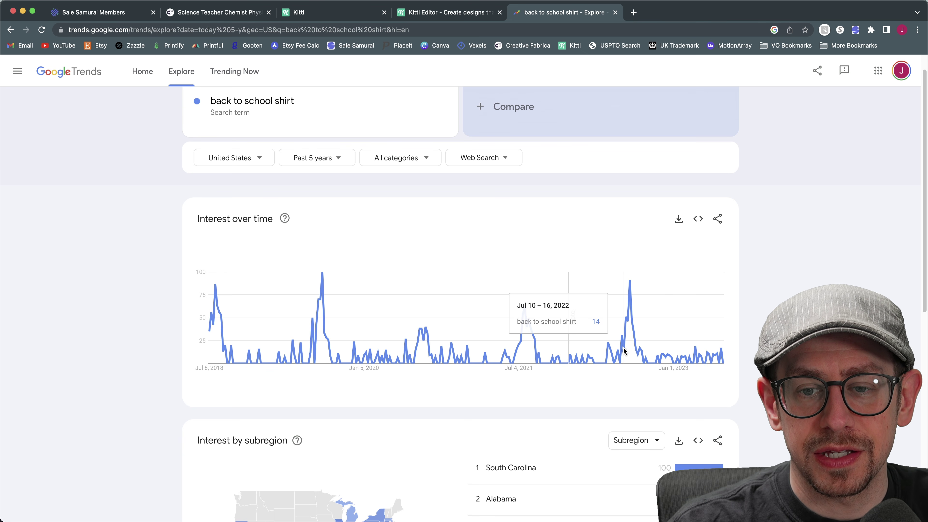
mouse_move(520, 349)
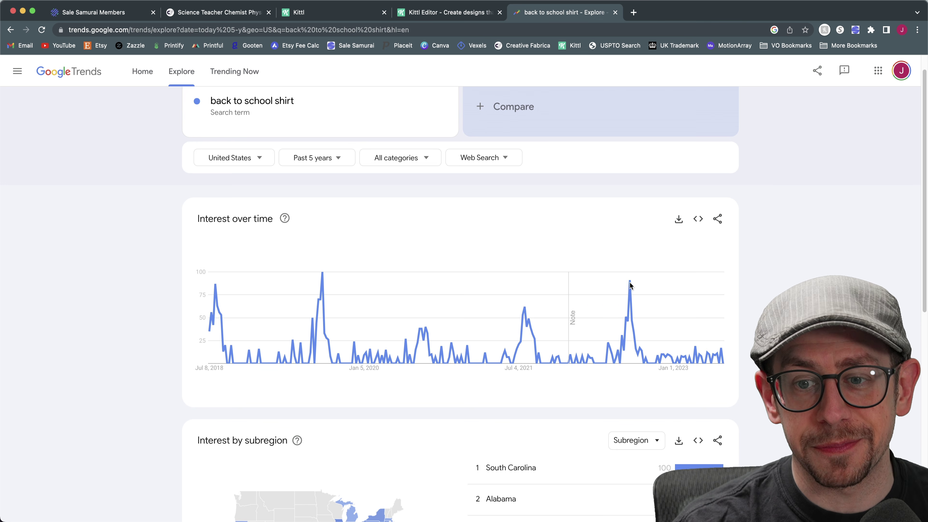
mouse_move(628, 288)
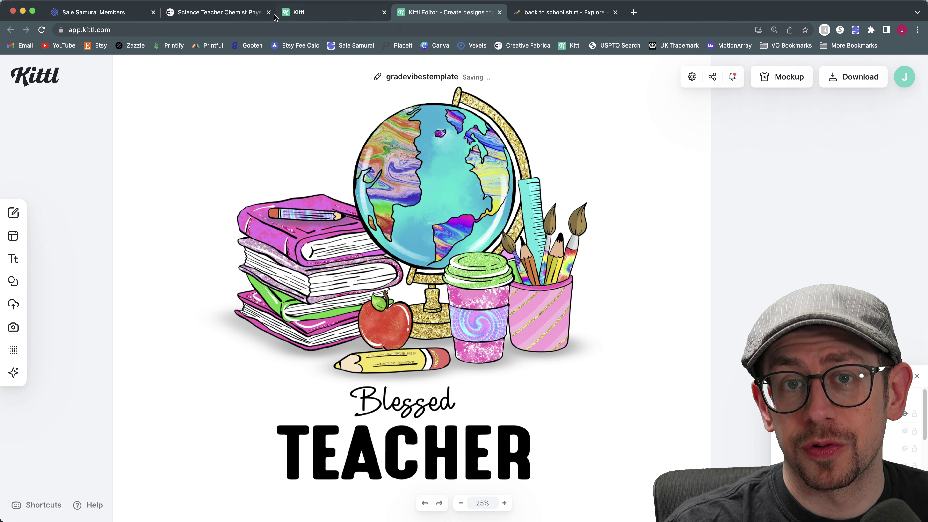
- View the Science Teacher Chemist Physicist Design page on Creative Fabrica and return to the gradevibestemplate design in Kittl
click(234, 13)
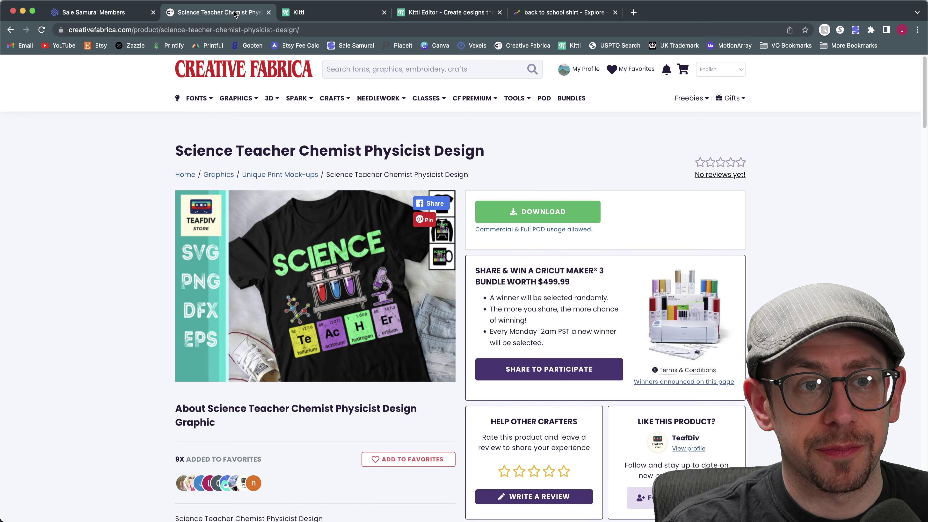
click(365, 72)
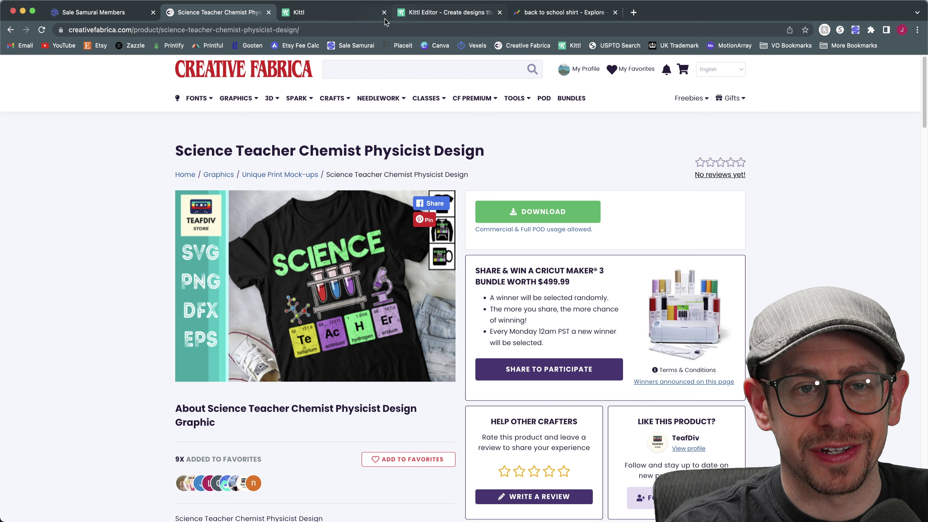
click(444, 12)
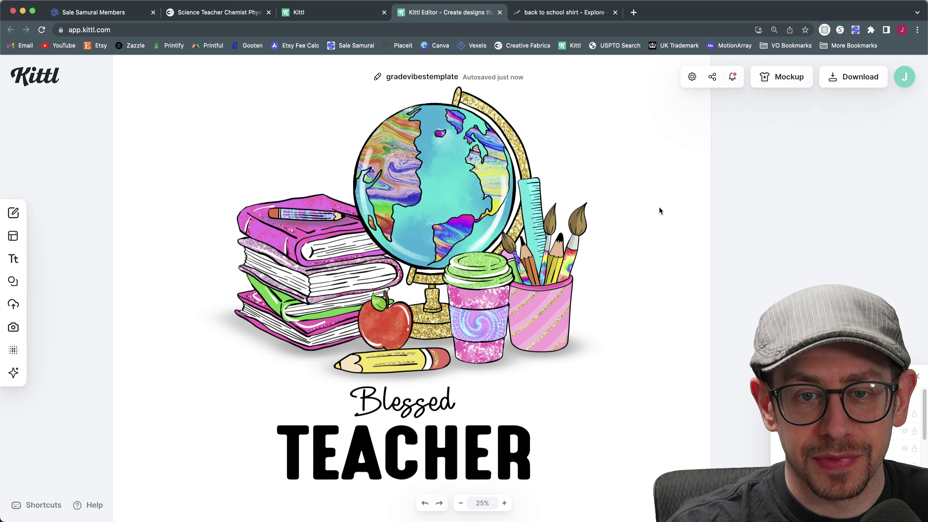
scroll(420, 374, down, 2)
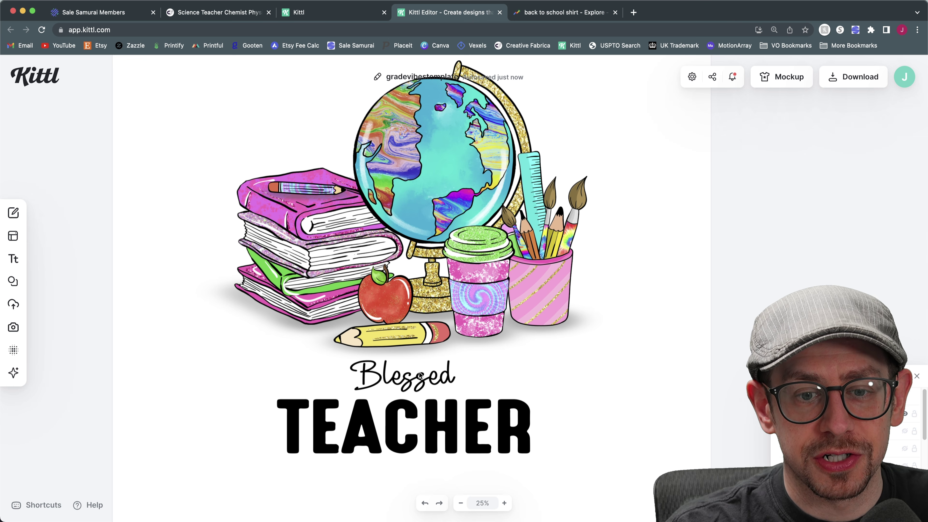
- Crop the teacher illustration from below to just under the pencil, removing the "Blessed TEACHER" lettering
click(451, 230)
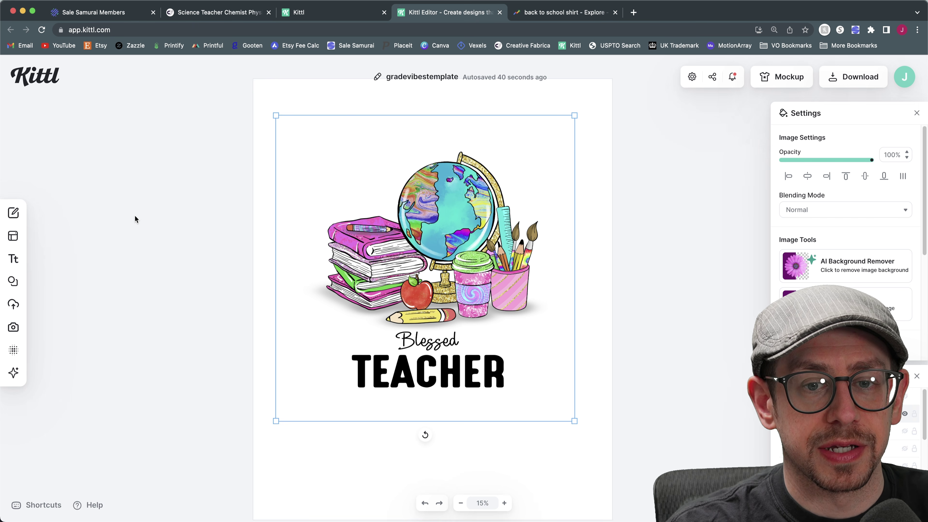
double_click(454, 225)
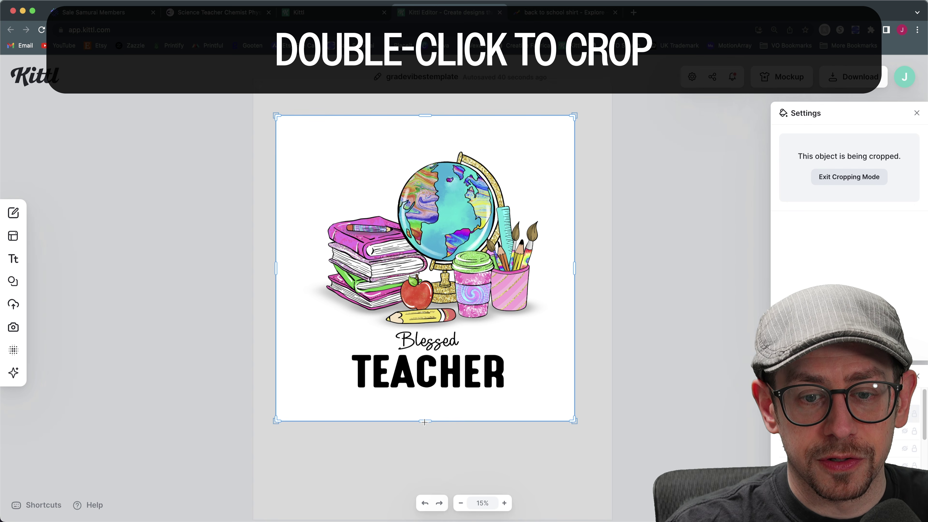
drag(424, 422, 438, 331)
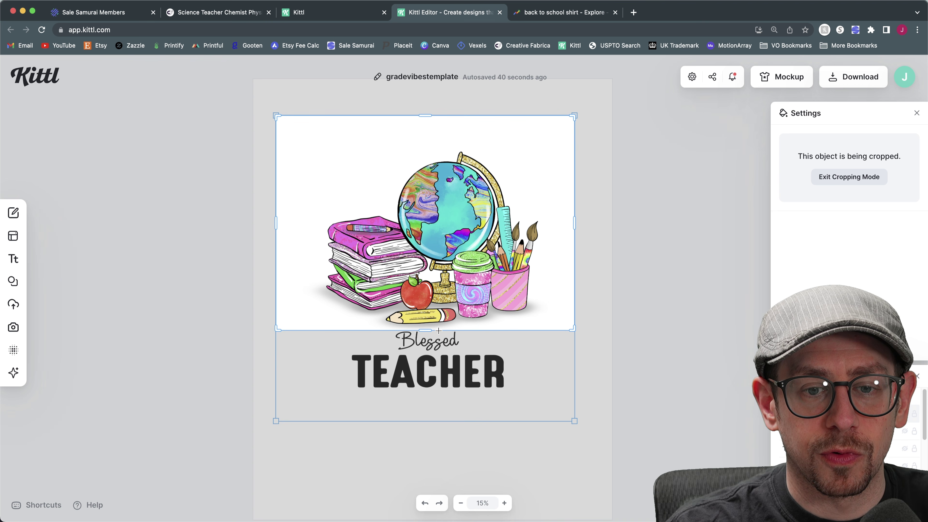
click(634, 314)
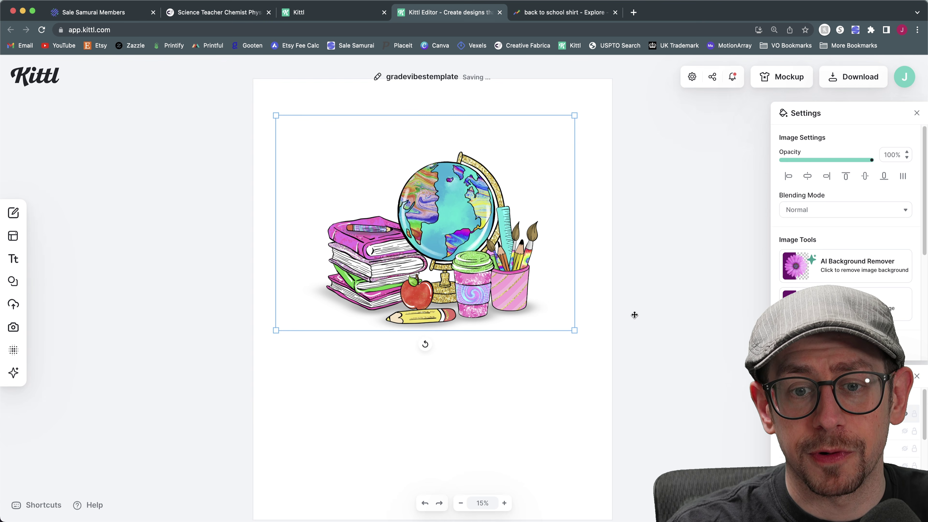
click(635, 287)
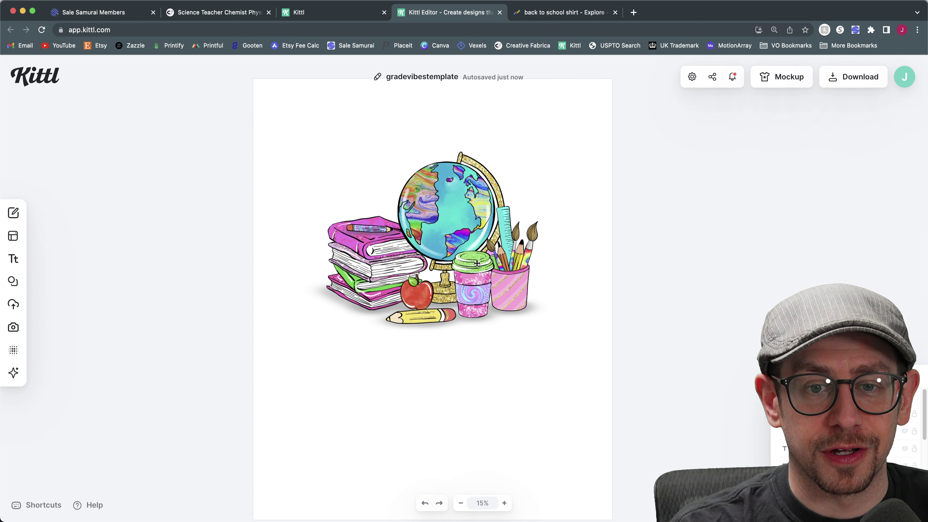
- Try a basic circle shape over the lower part of the globe illustration, repositioning and resizing it
click(488, 265)
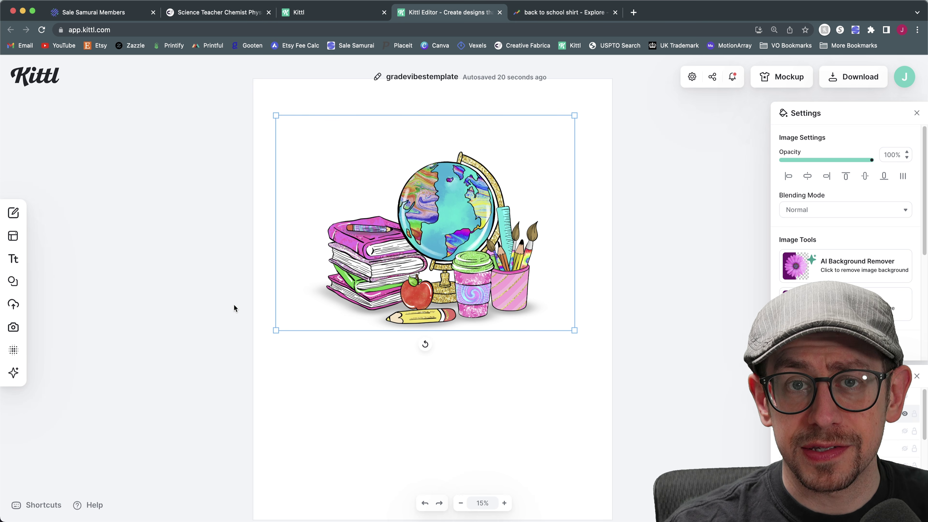
mouse_move(18, 327)
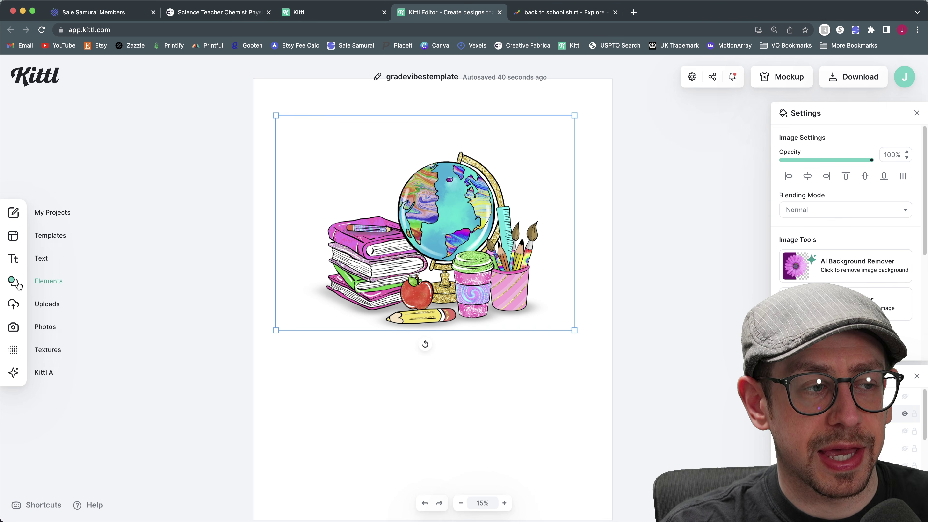
click(18, 285)
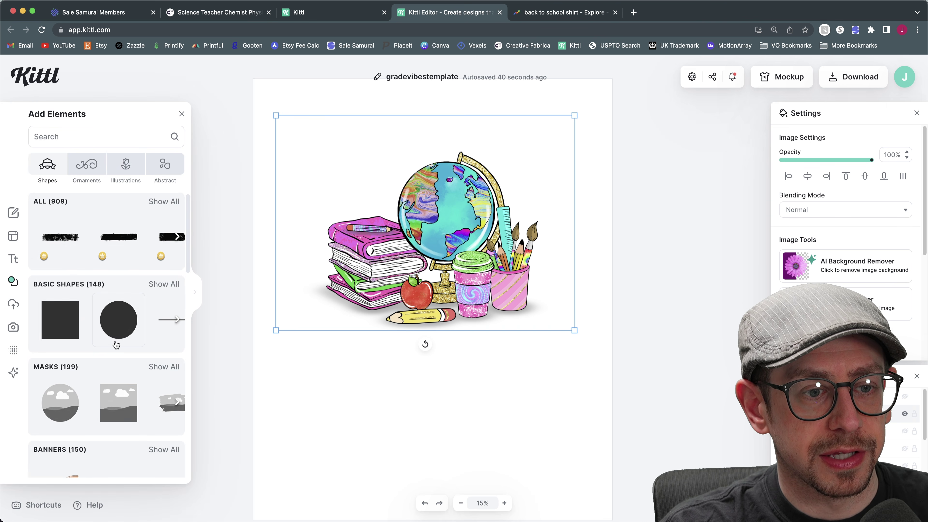
click(114, 334)
drag(471, 238, 449, 268)
mouse_move(447, 358)
mouse_down()
mouse_move(442, 316)
mouse_move(445, 372)
mouse_up()
drag(507, 320, 461, 290)
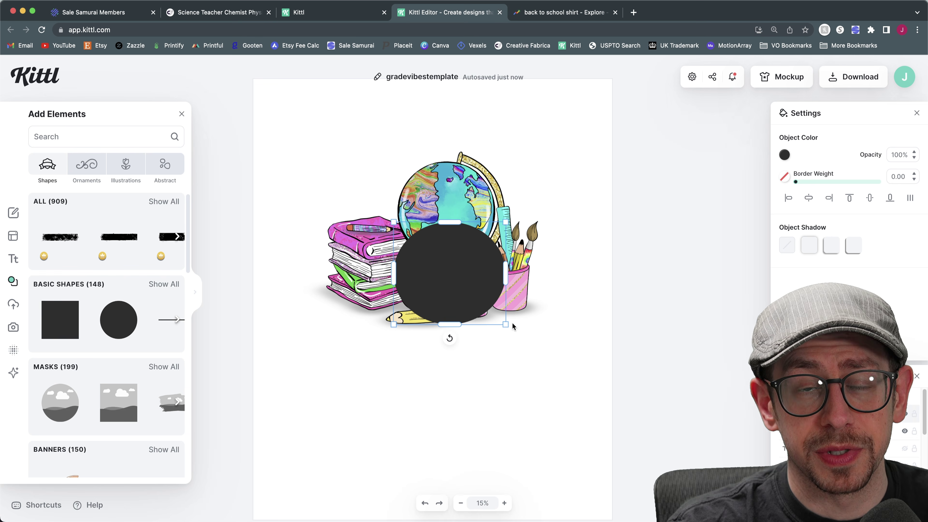
drag(509, 328, 504, 323)
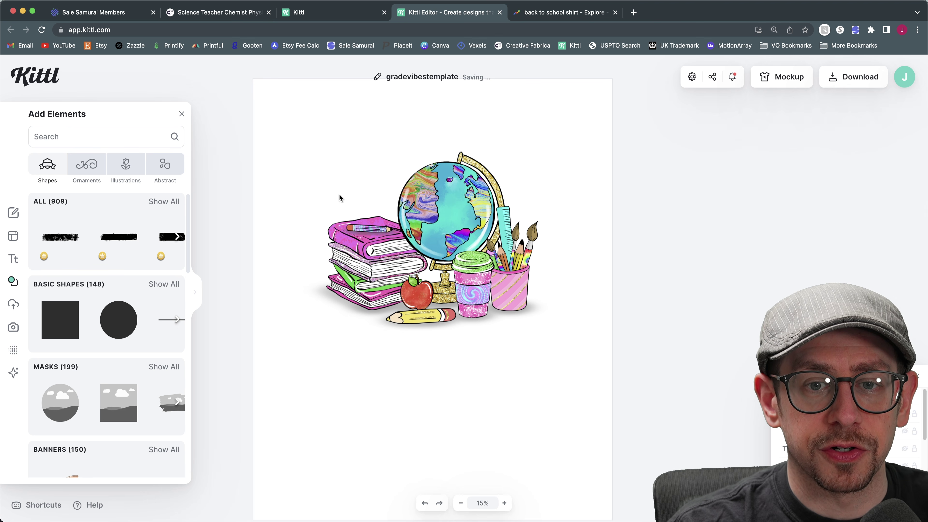
- Open the file chooser for uploading a custom font from the "1" text's typeface list, and dismiss it
click(462, 174)
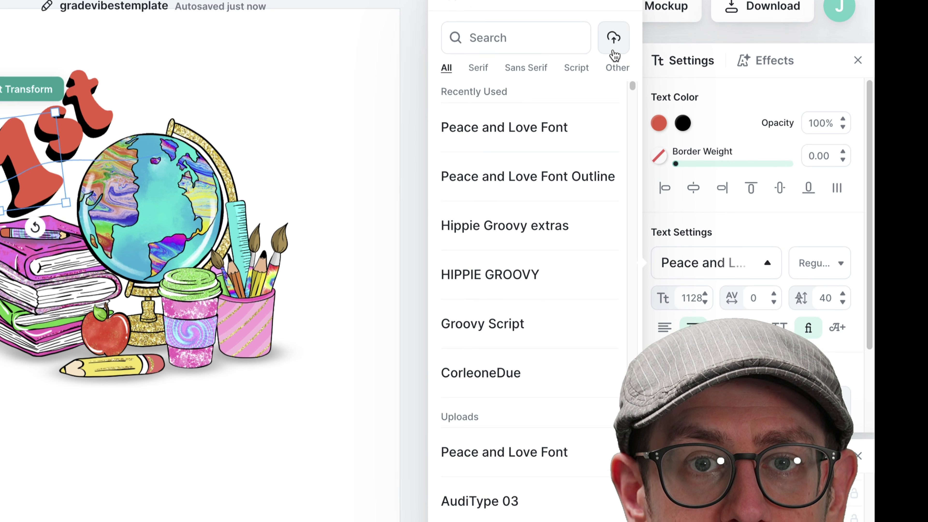
click(612, 53)
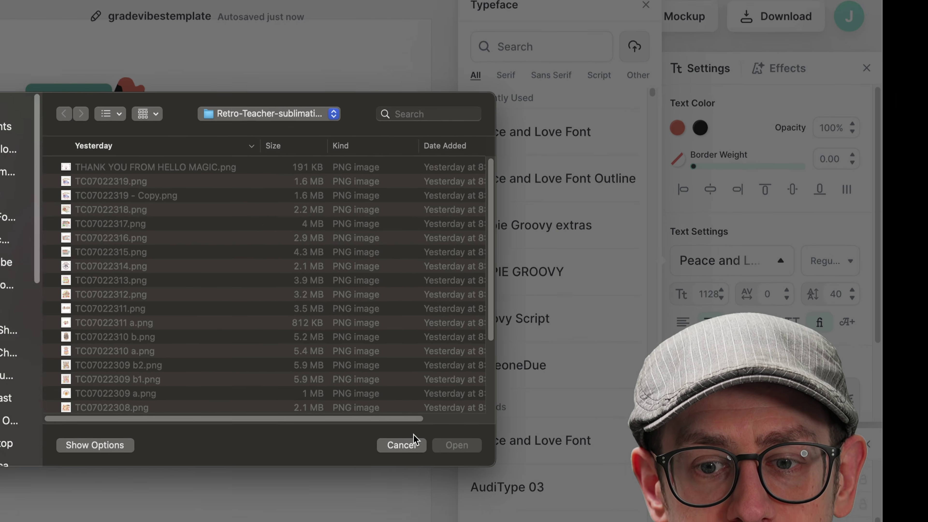
click(369, 457)
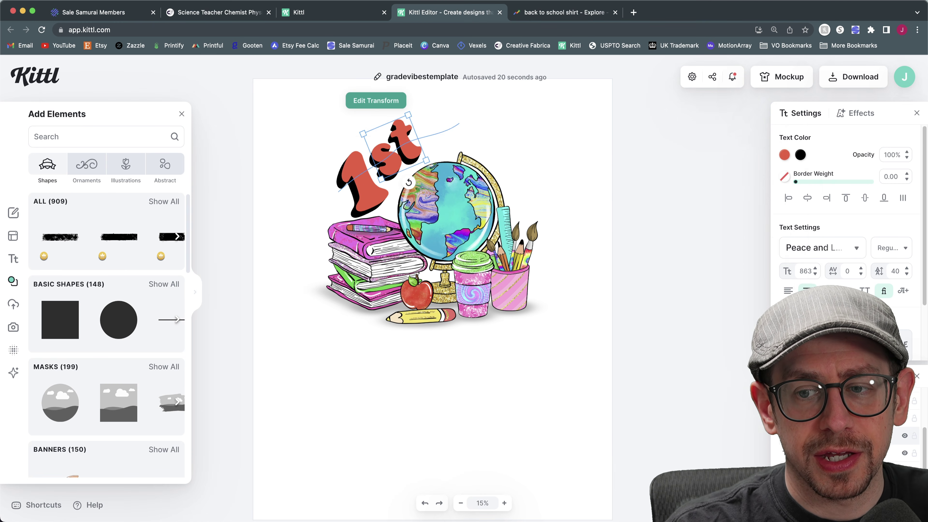
- Edit the Custom transformation of the red "st" text, reshaping its curve and shifting it slightly between the "1" and the globe
scroll(840, 317, down, 2)
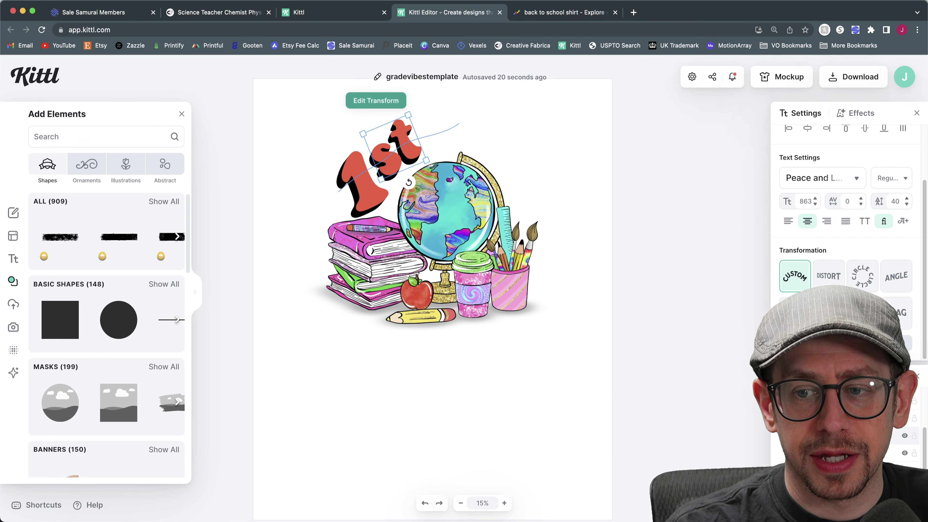
click(800, 285)
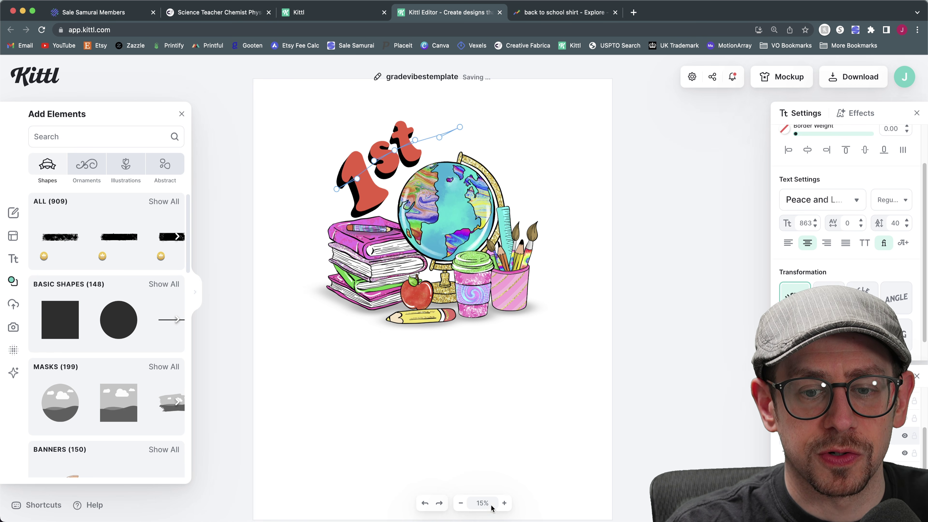
click(504, 503)
scroll(470, 262, up, 2)
scroll(469, 262, down, 3)
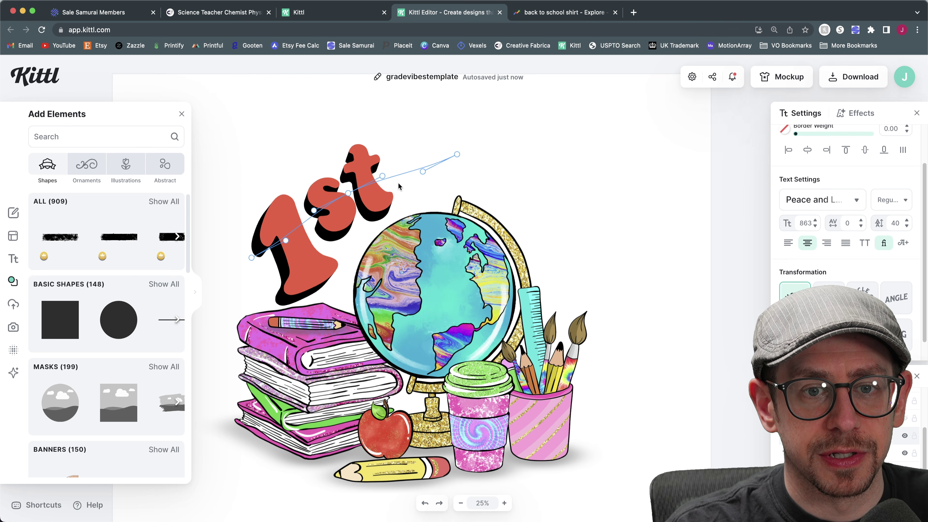
drag(382, 176, 384, 175)
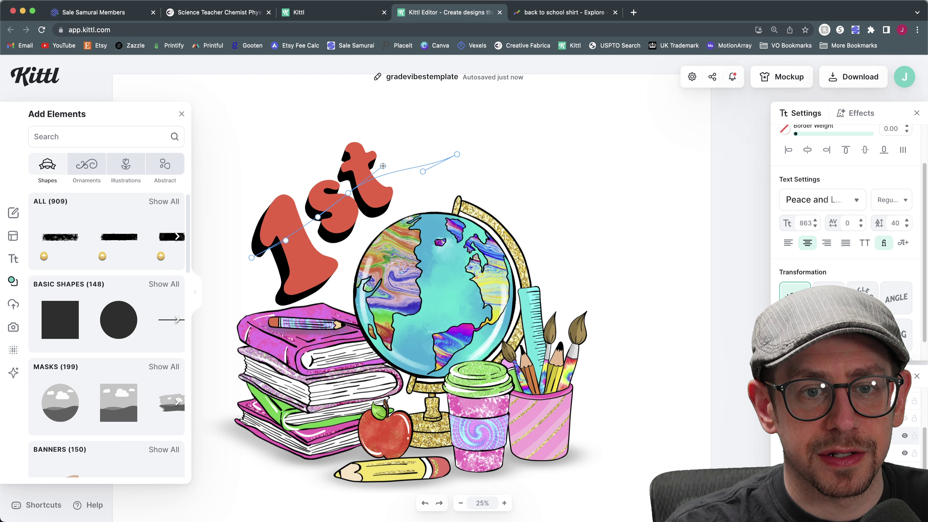
drag(352, 211, 356, 213)
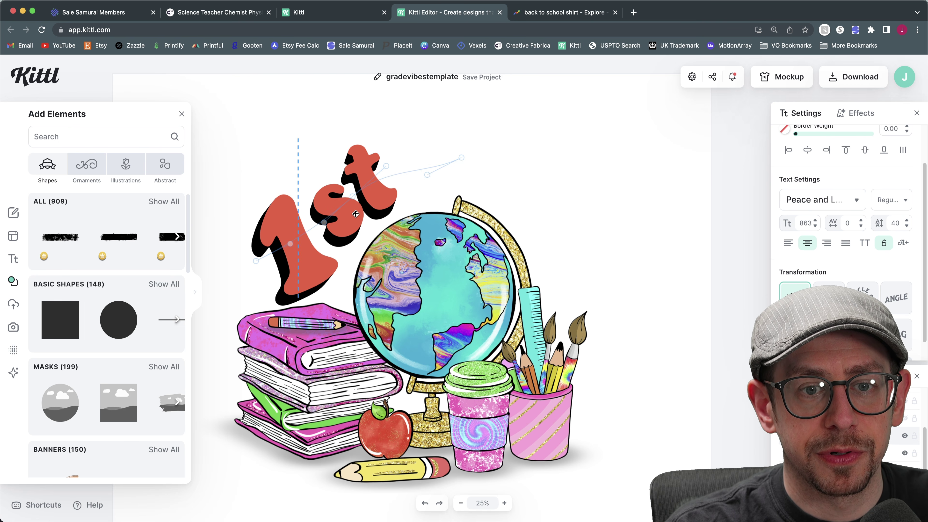
drag(460, 159, 384, 164)
click(687, 228)
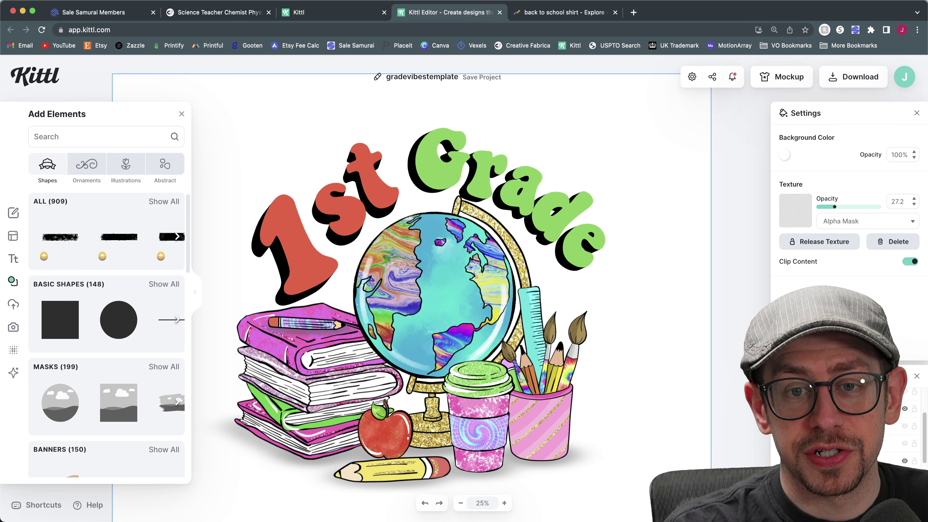
click(533, 215)
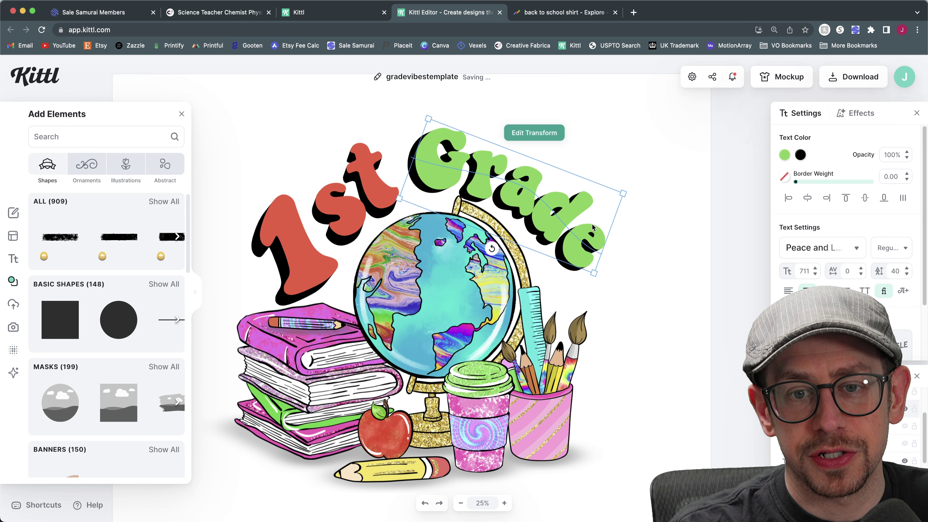
scroll(629, 307, down, 2)
scroll(628, 307, down, 5)
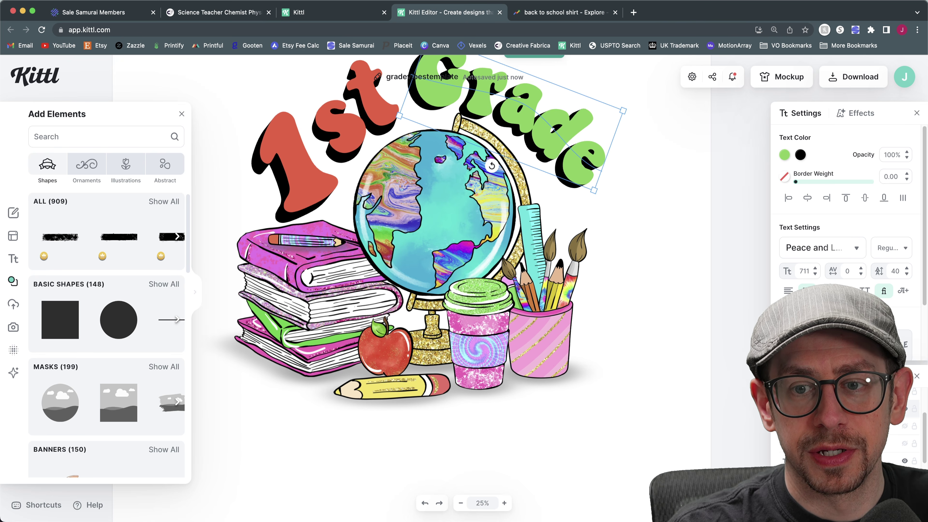
click(476, 503)
click(638, 274)
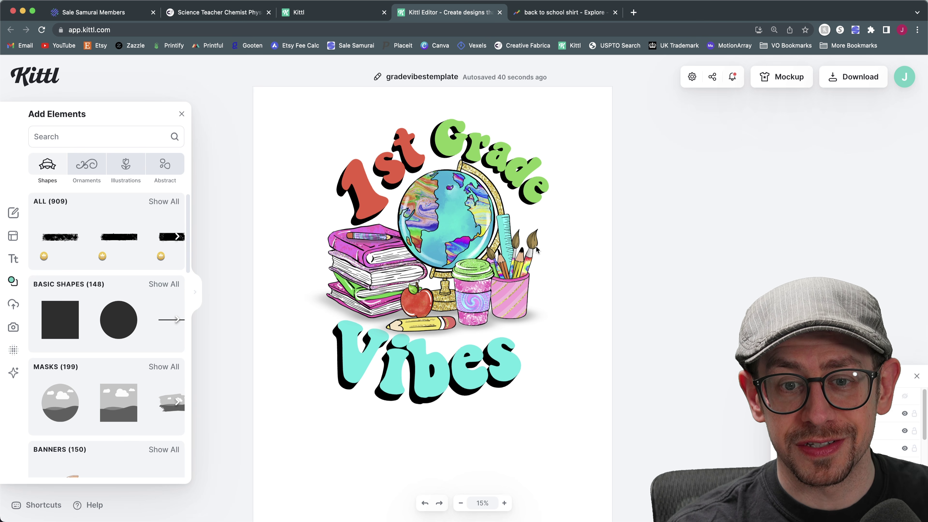
click(476, 240)
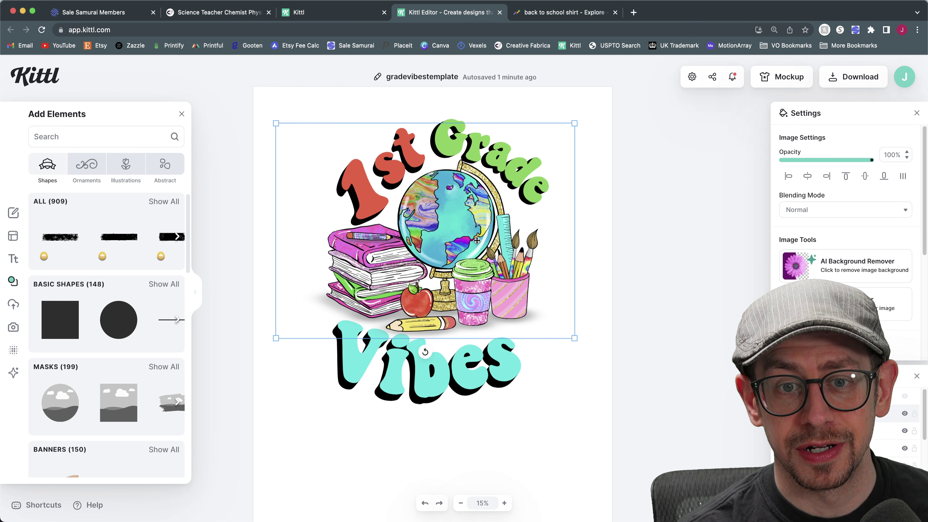
click(653, 196)
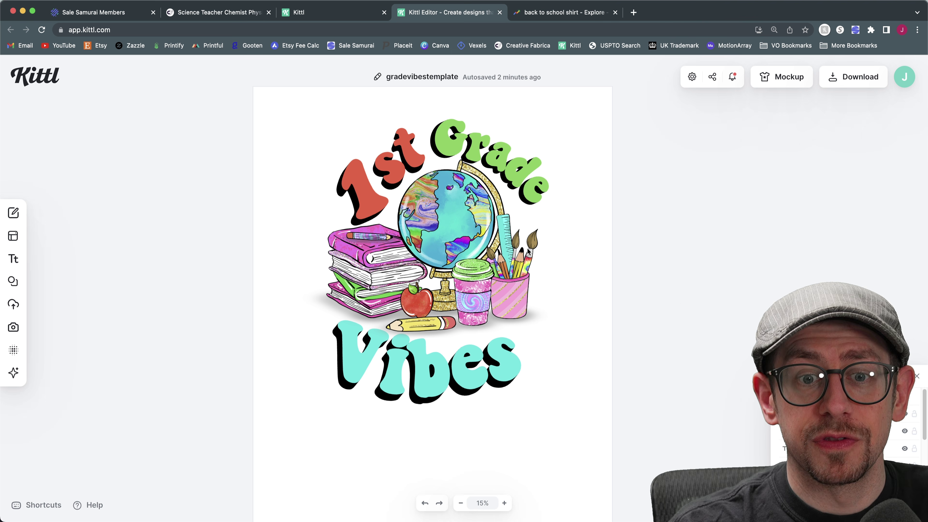
- Duplicate the red "1" and "st" texts and change the copies to "2" and "nd"
click(380, 171)
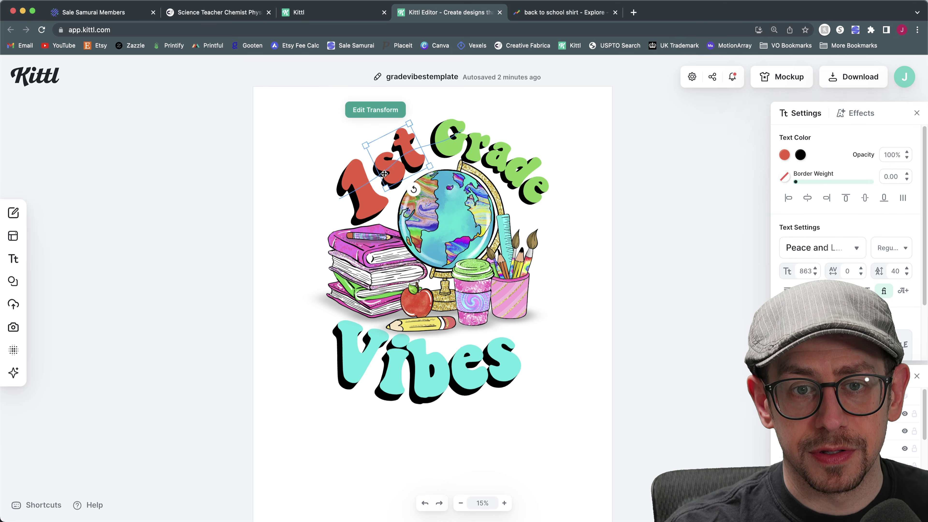
click(355, 199)
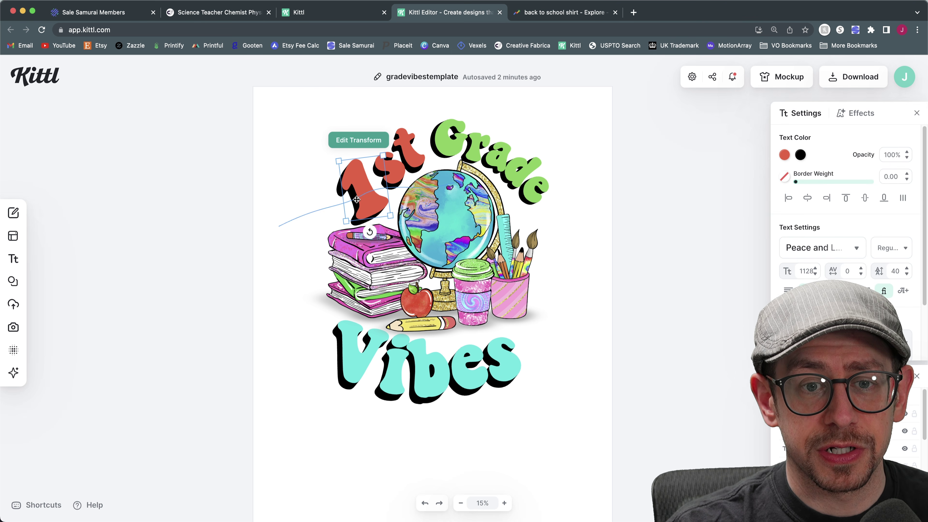
drag(356, 199, 366, 175)
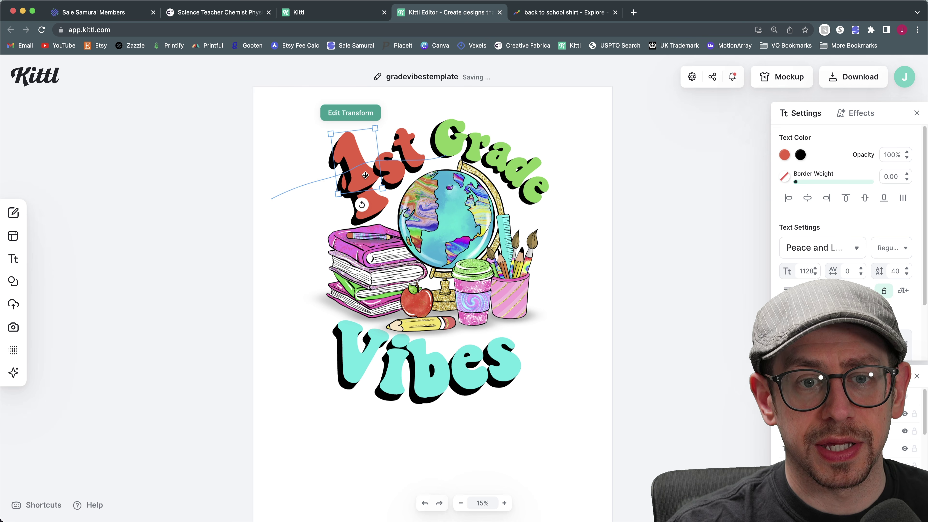
drag(360, 167, 352, 178)
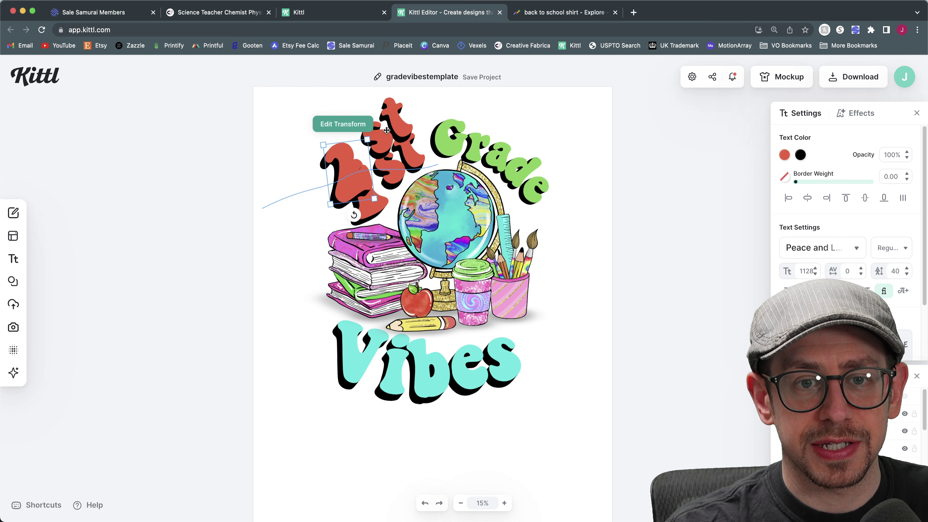
double_click(386, 130)
mouse_move(370, 140)
mouse_down()
mouse_move(395, 137)
mouse_move(354, 135)
mouse_up()
text(nd)
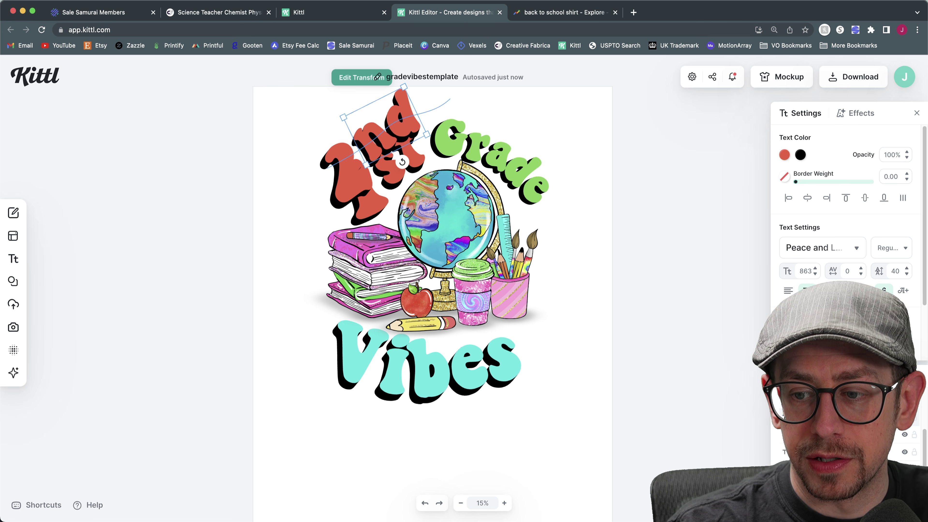
- Hide the original "1" and "st", move "2" and "nd" into their places, and reshape the "nd" curve around the globe
drag(381, 146, 393, 161)
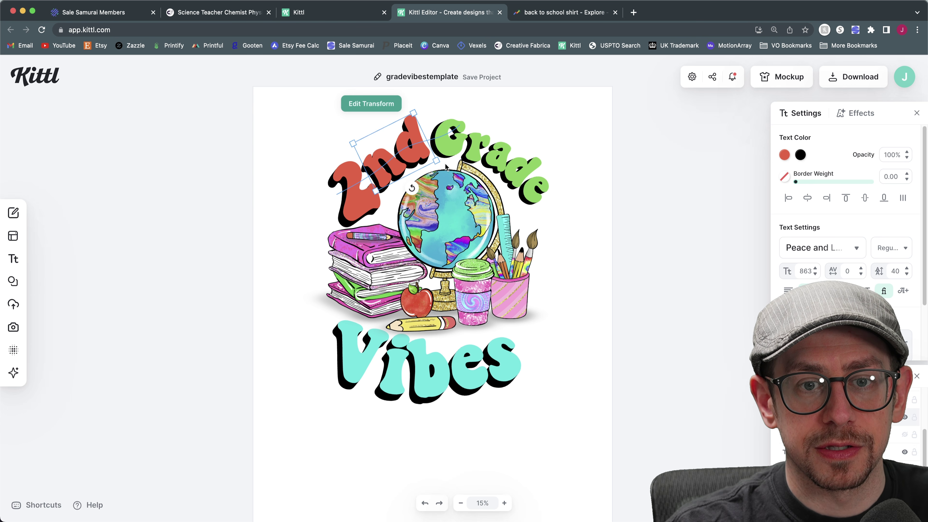
click(360, 102)
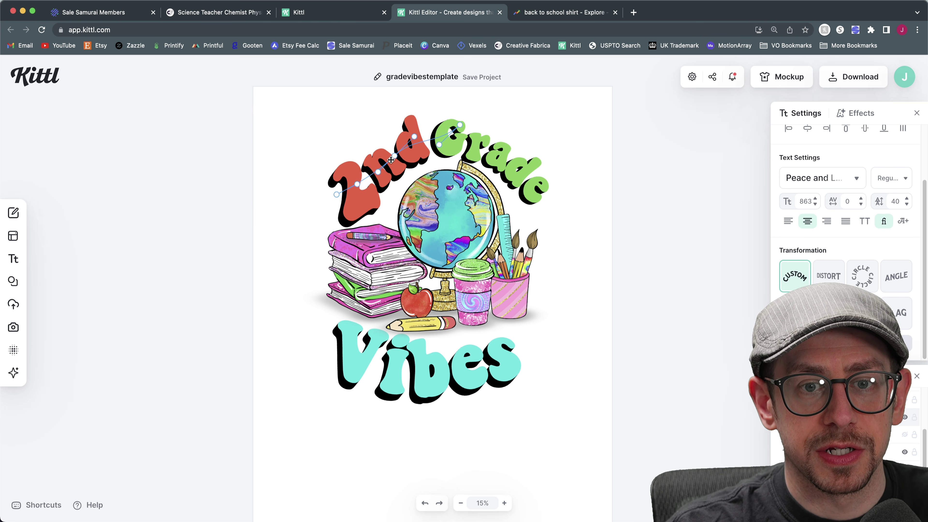
drag(399, 153, 358, 201)
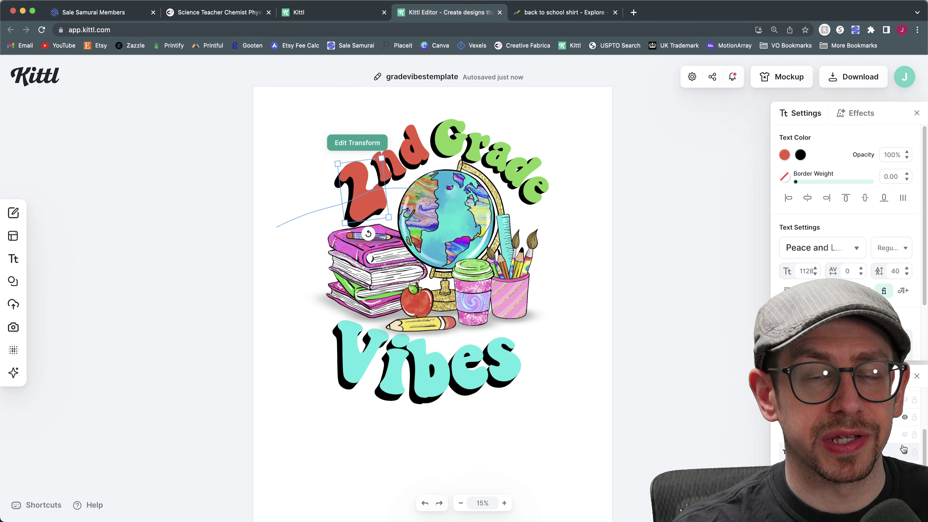
- Hide the "2" and "nd" layers and show the "1" and "st" layers
click(904, 452)
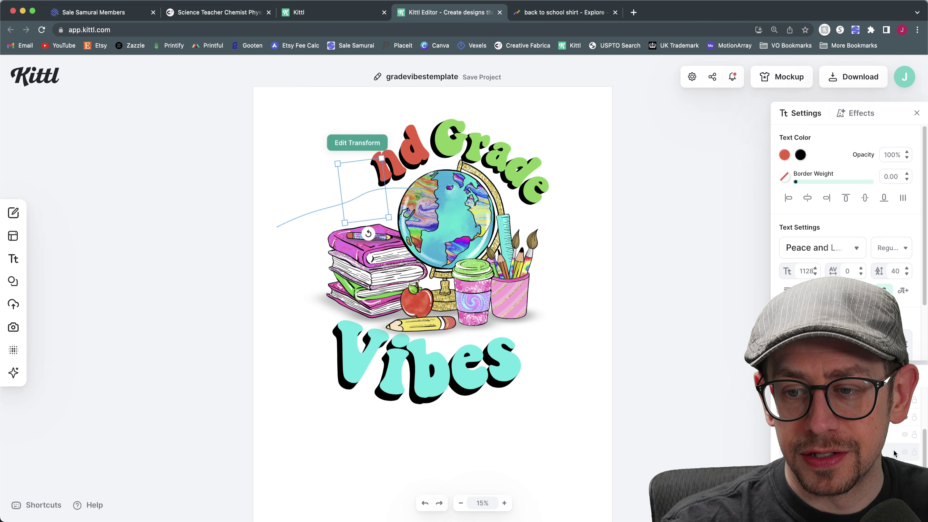
click(905, 418)
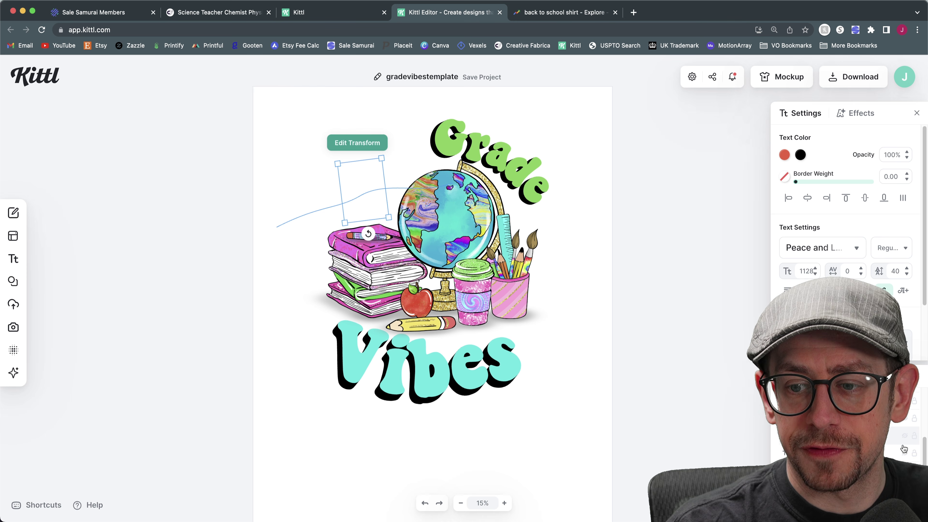
click(905, 453)
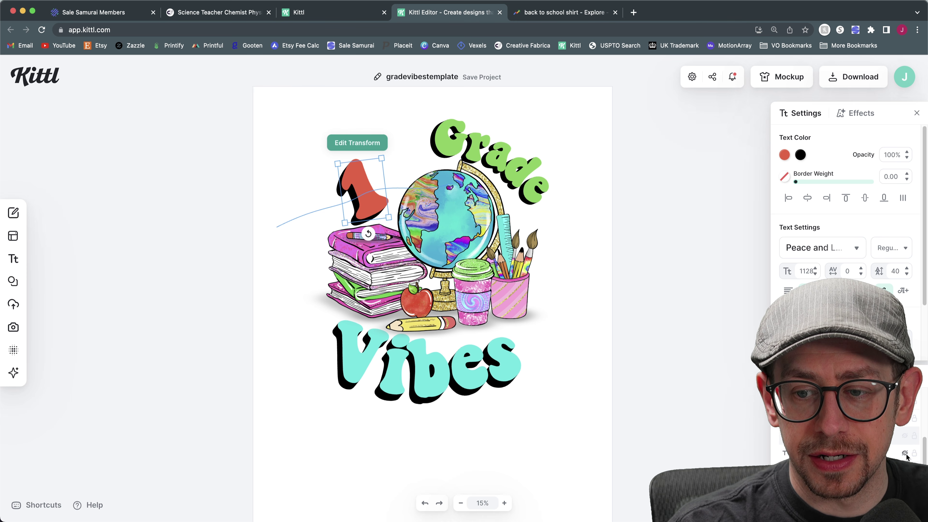
click(905, 418)
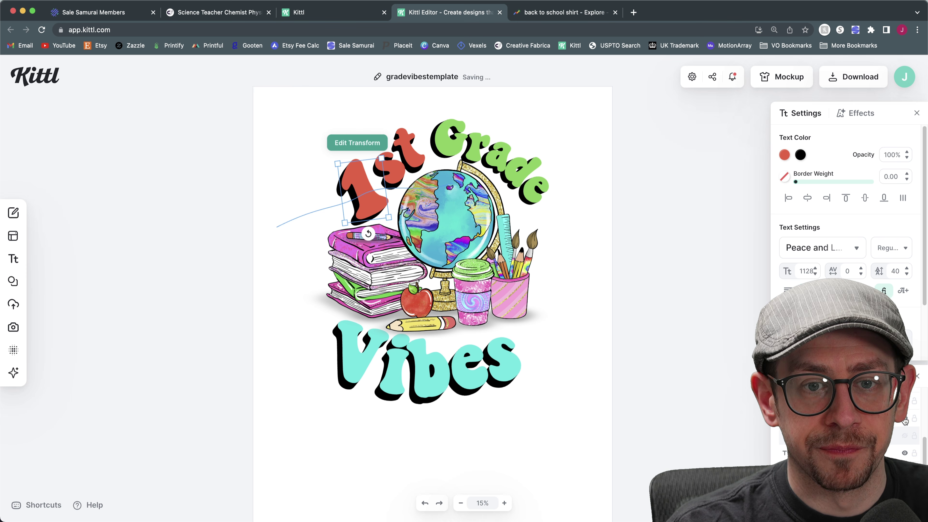
click(728, 311)
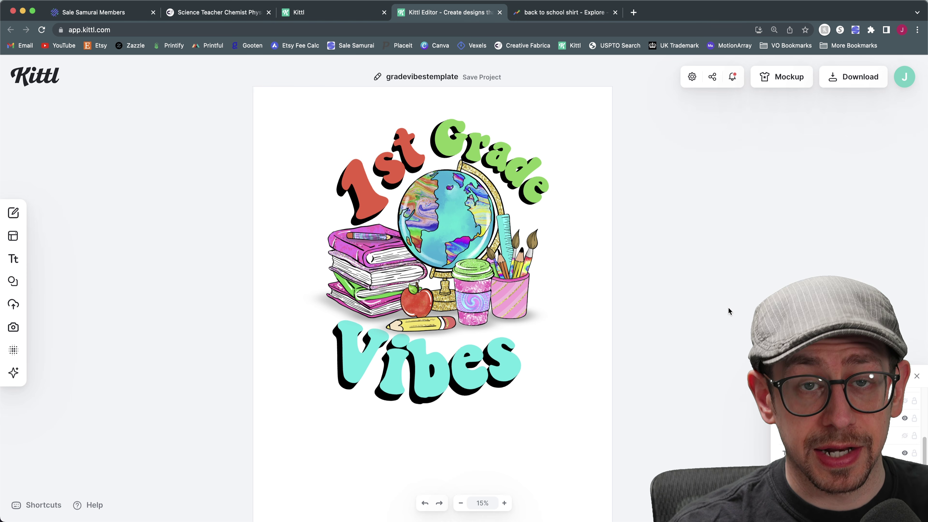
- Hide the "1" and "st" layers and show the "2" and "nd" layers, leaving nothing selected
click(905, 453)
click(904, 418)
click(905, 435)
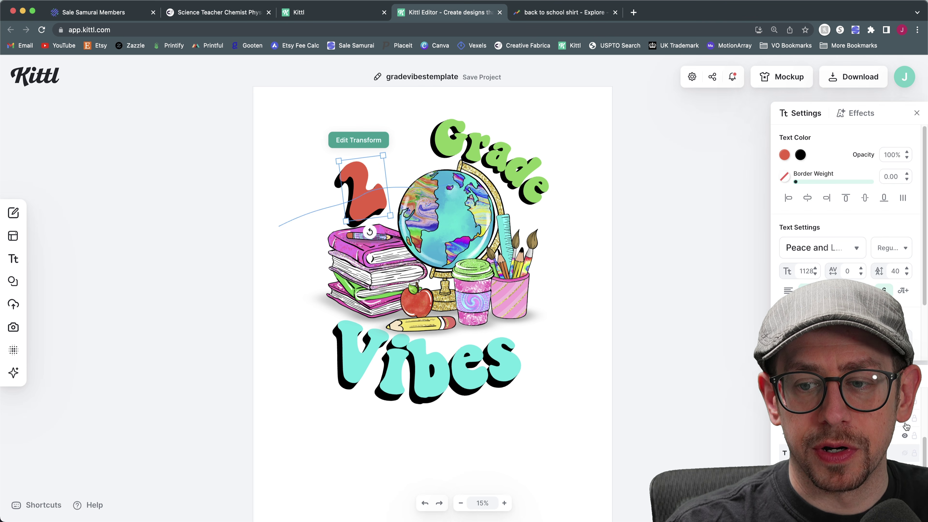
click(905, 401)
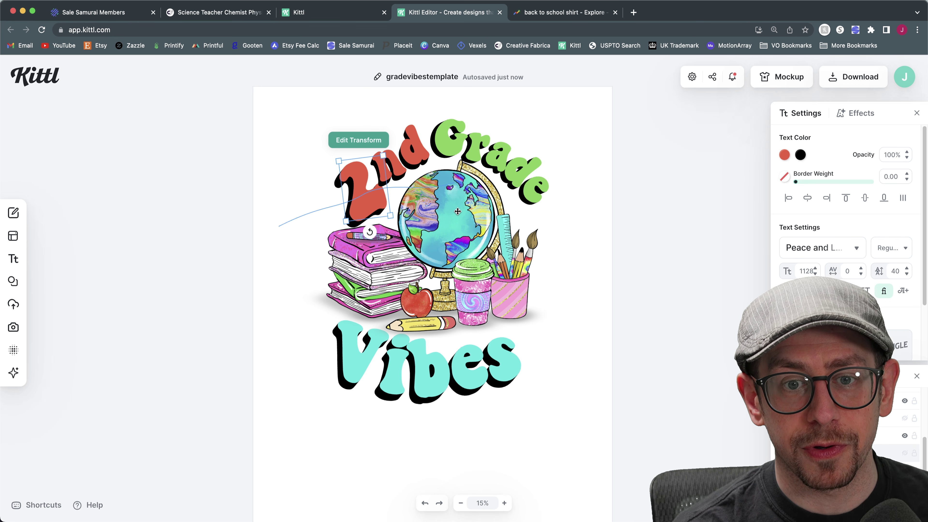
click(642, 404)
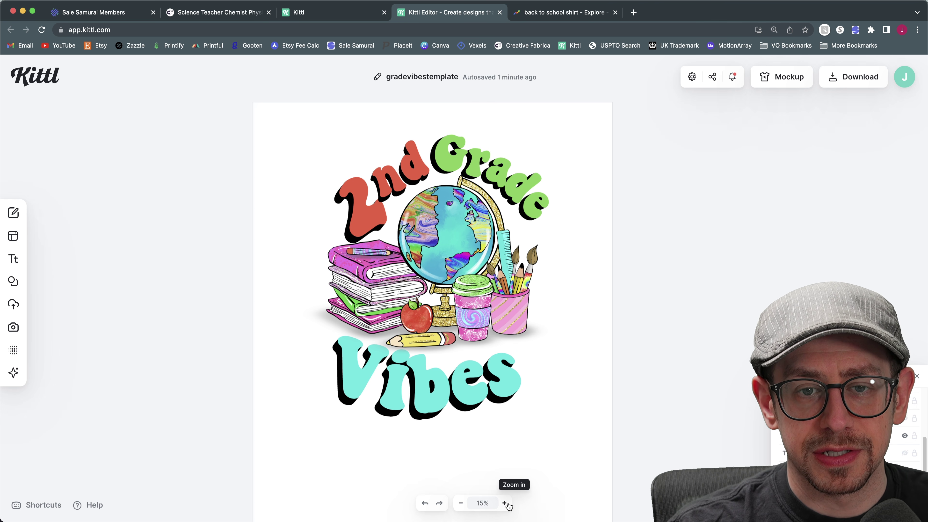
- Apply a grainy texture over the design, try the Multiply blend mode, and return it to Color Burn
click(506, 503)
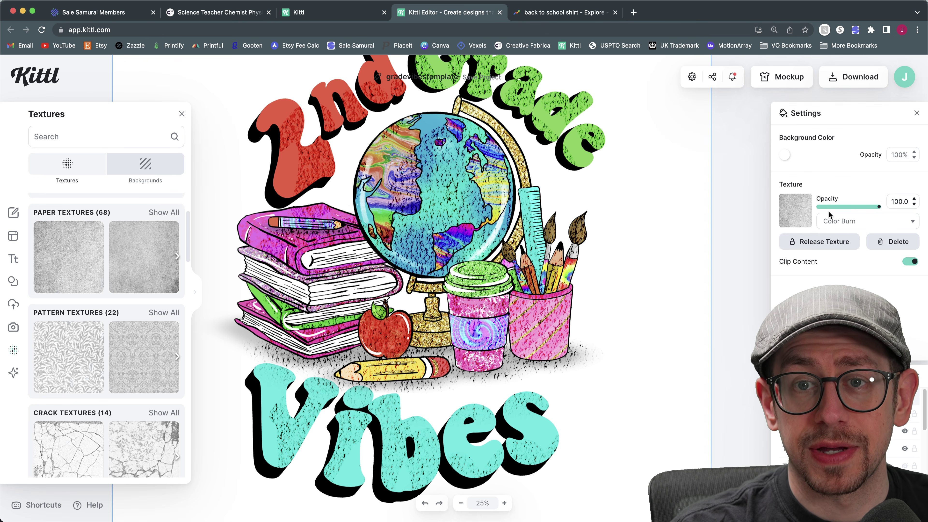
click(884, 221)
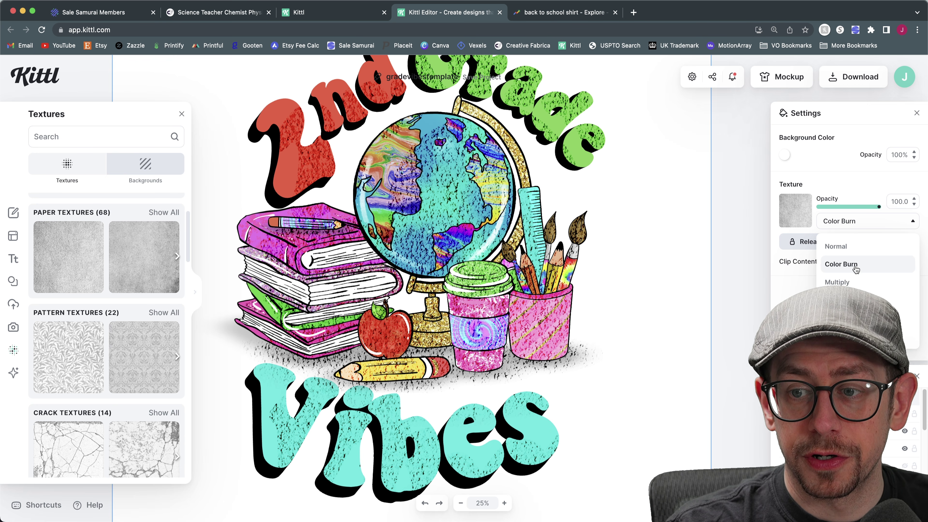
click(851, 282)
click(858, 221)
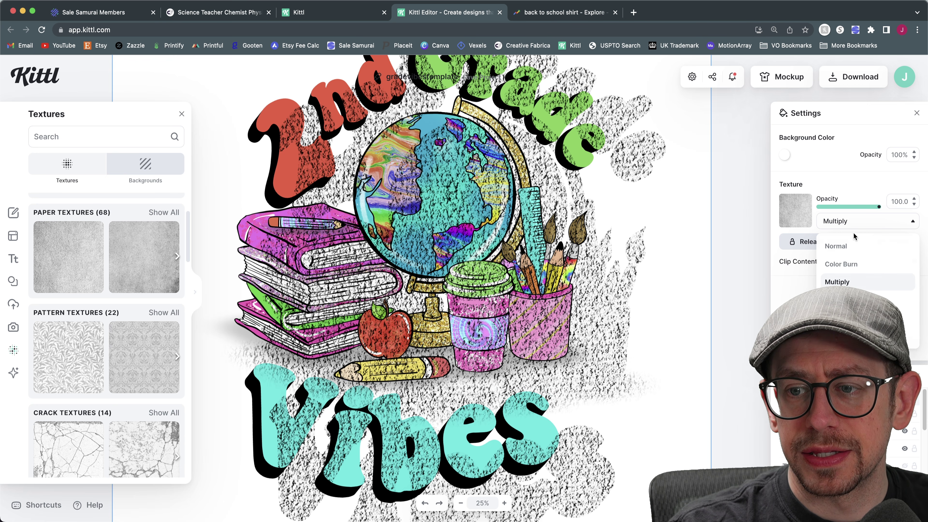
click(856, 264)
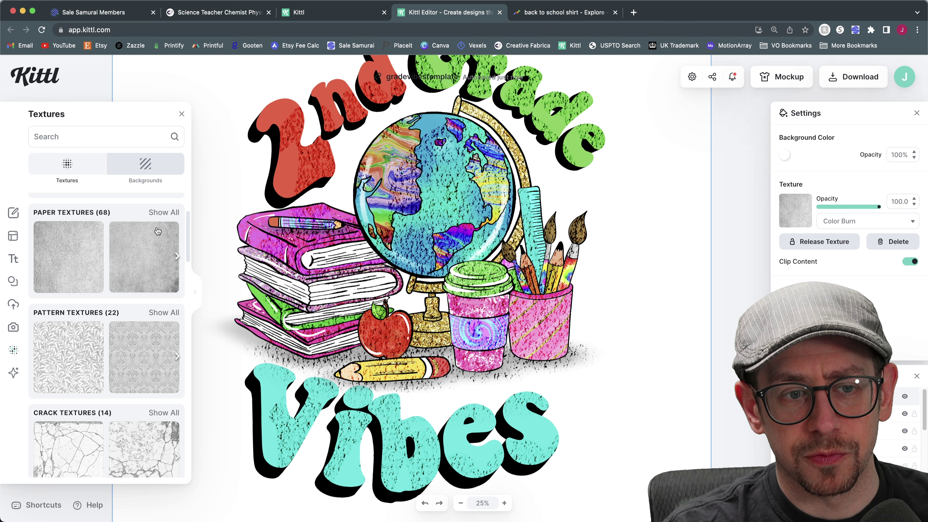
- Replace the texture with the second paper texture, using Alpha Mask blending at 39.5 opacity
click(155, 241)
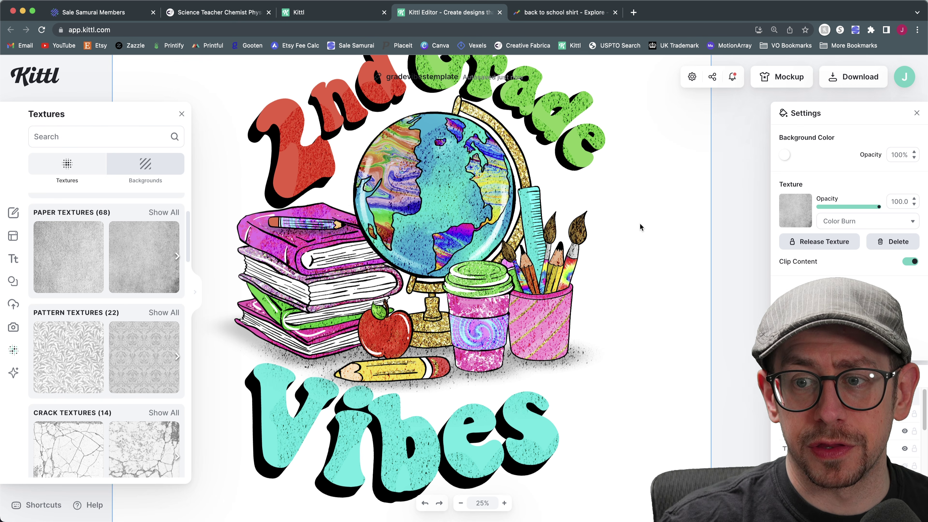
click(832, 221)
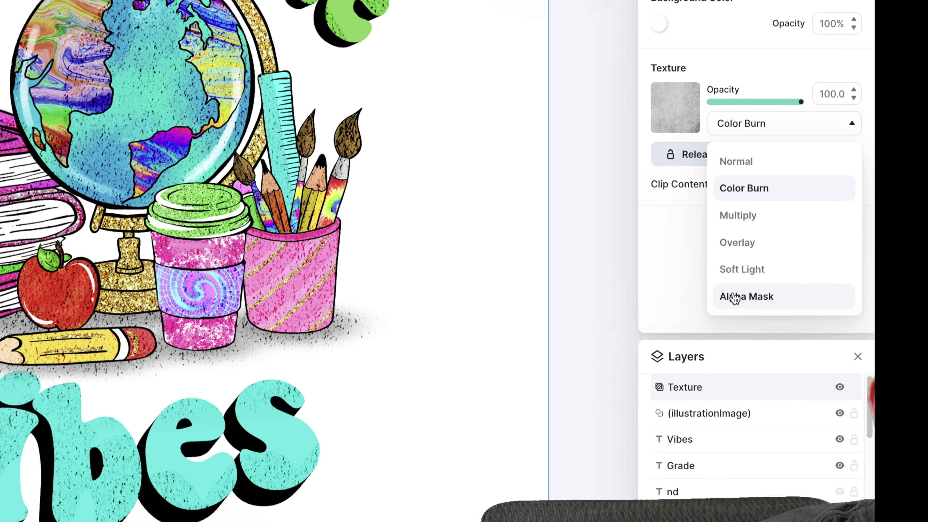
click(745, 302)
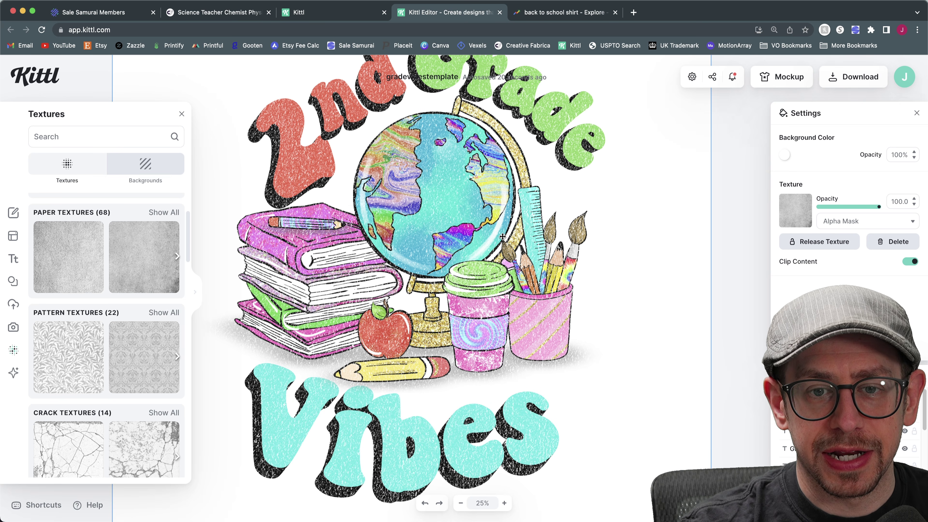
drag(879, 211, 842, 210)
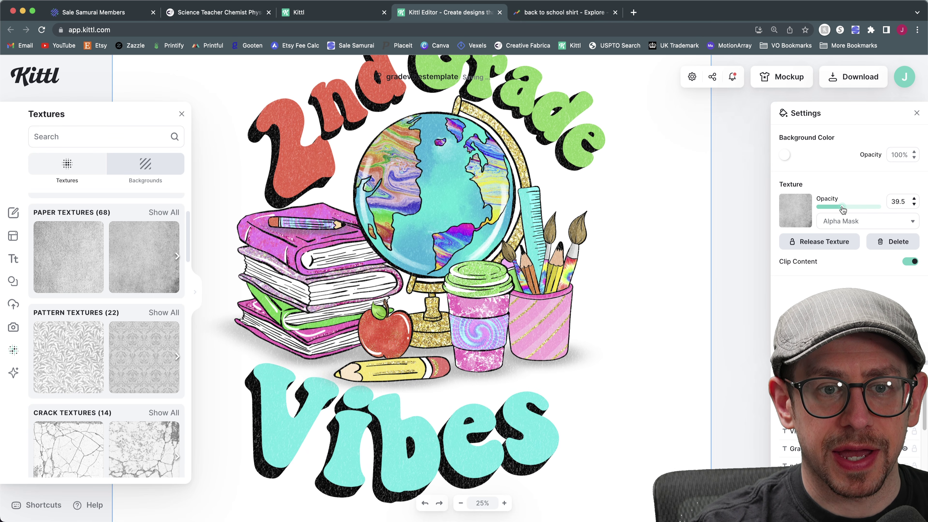
click(702, 243)
key(shift+1)
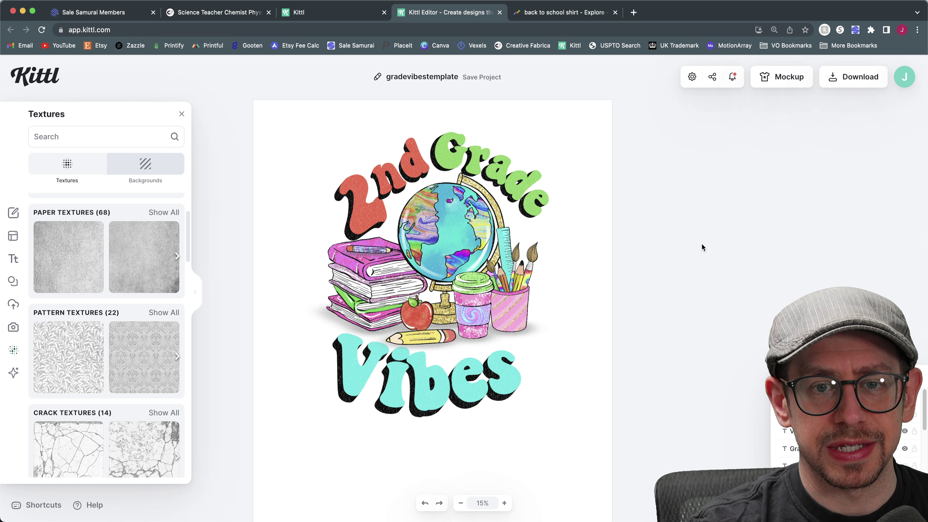
- Create a new project from the Merch by Amazon T-Shirt POD preset, 4500 × 5400 px
click(13, 212)
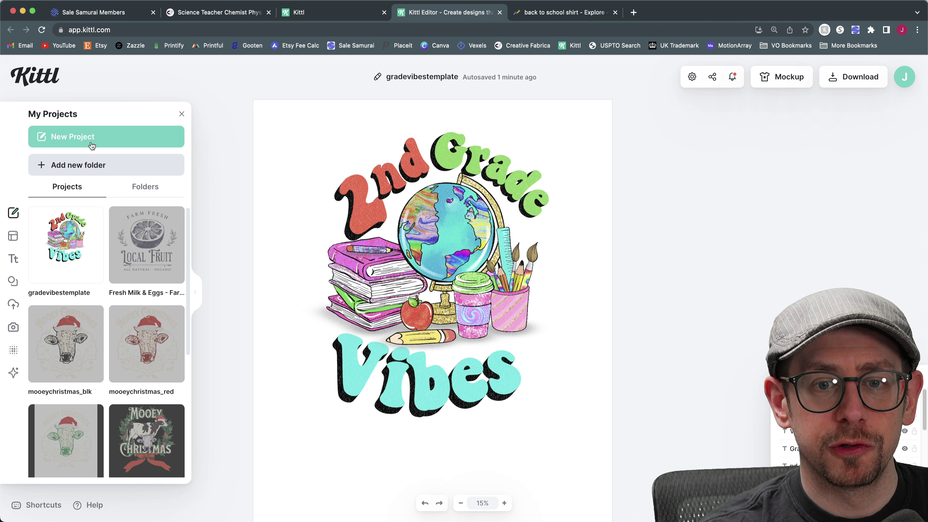
click(92, 140)
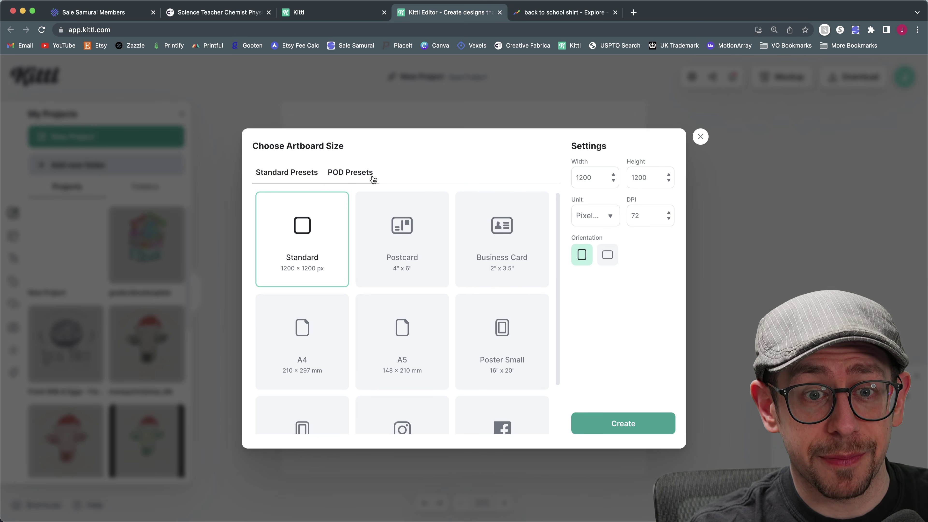
click(362, 178)
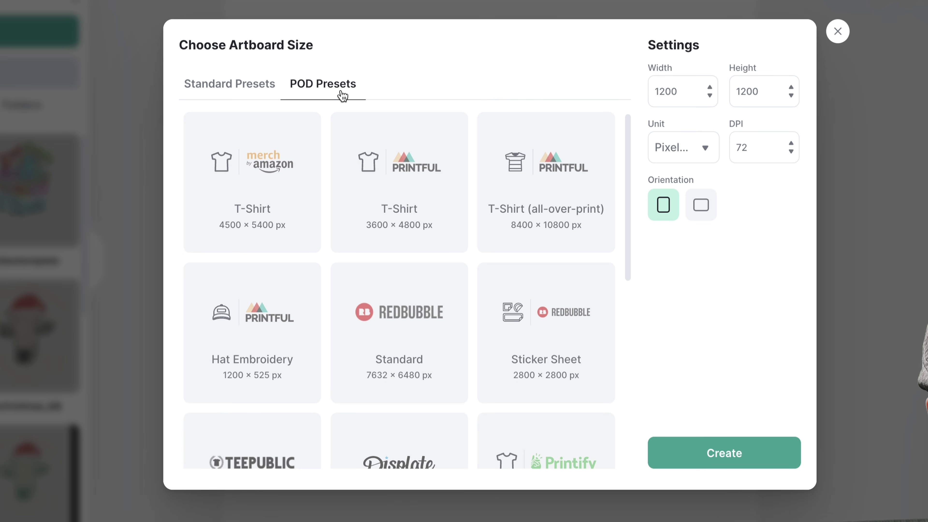
scroll(387, 199, down, 1)
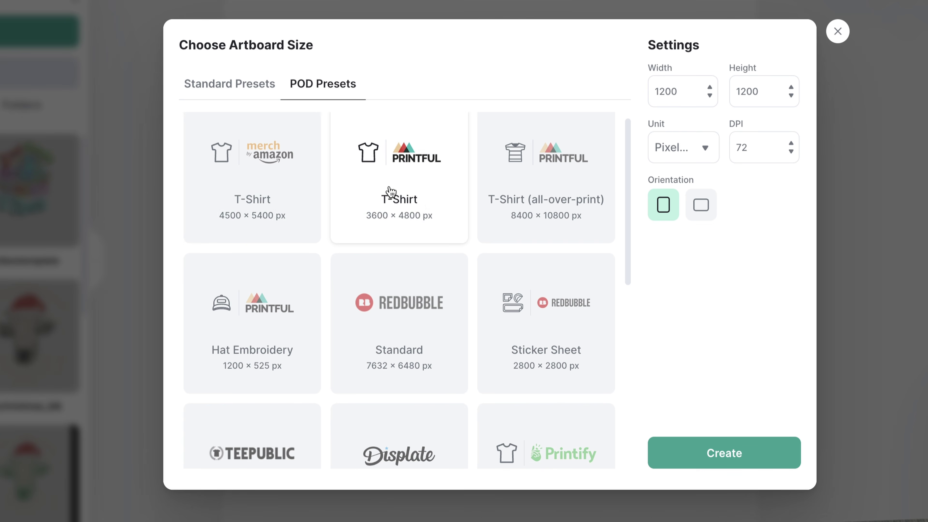
scroll(269, 202, down, 1)
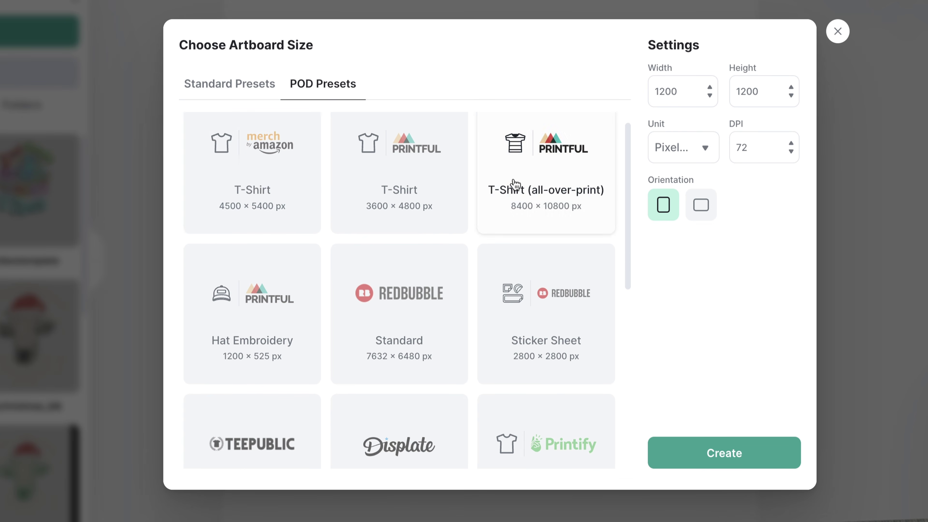
scroll(408, 244, down, 6)
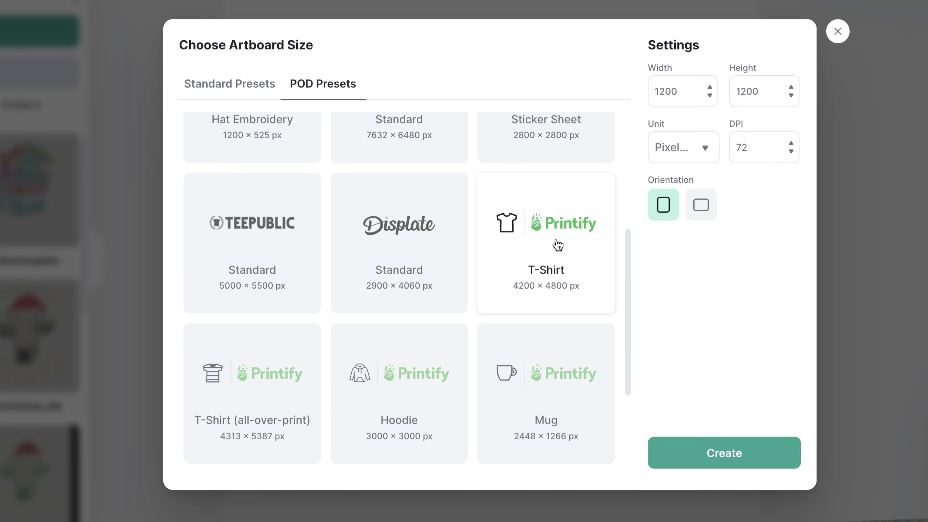
scroll(552, 245, down, 2)
scroll(548, 248, up, 8)
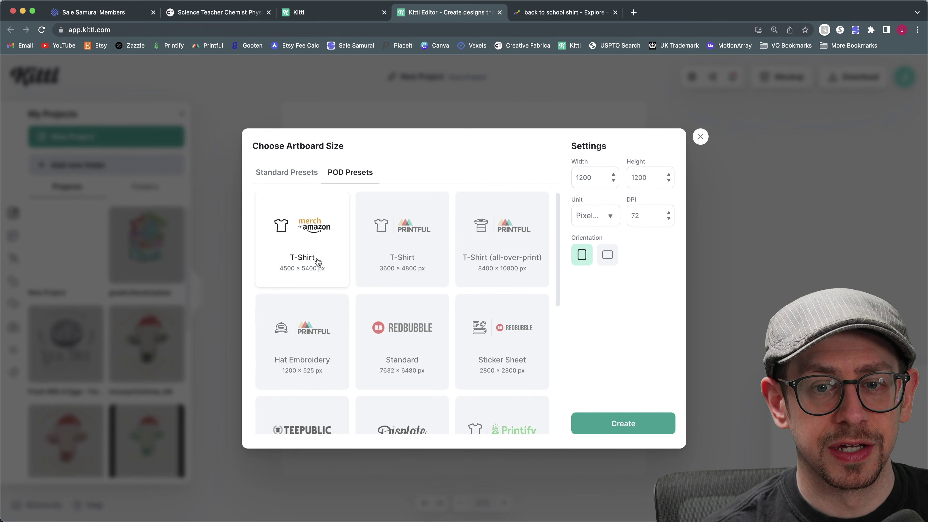
click(303, 245)
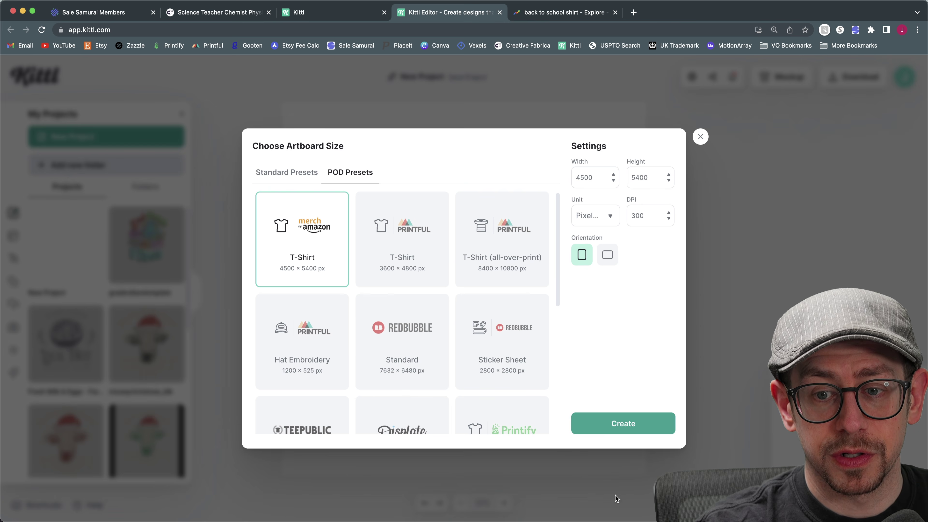
click(612, 426)
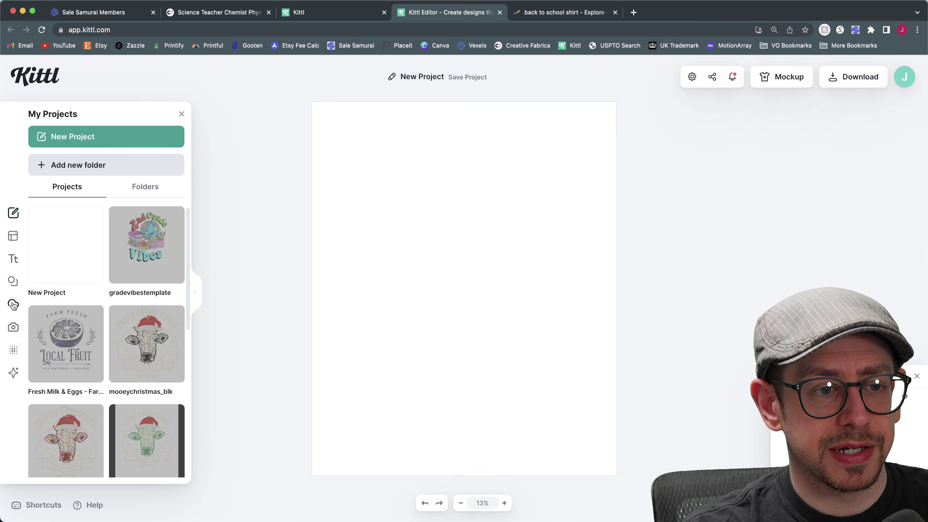
- Upload the science teacher PNG, place it on the blank canvas, and enlarge and reposition it in the upper half
click(14, 304)
click(87, 139)
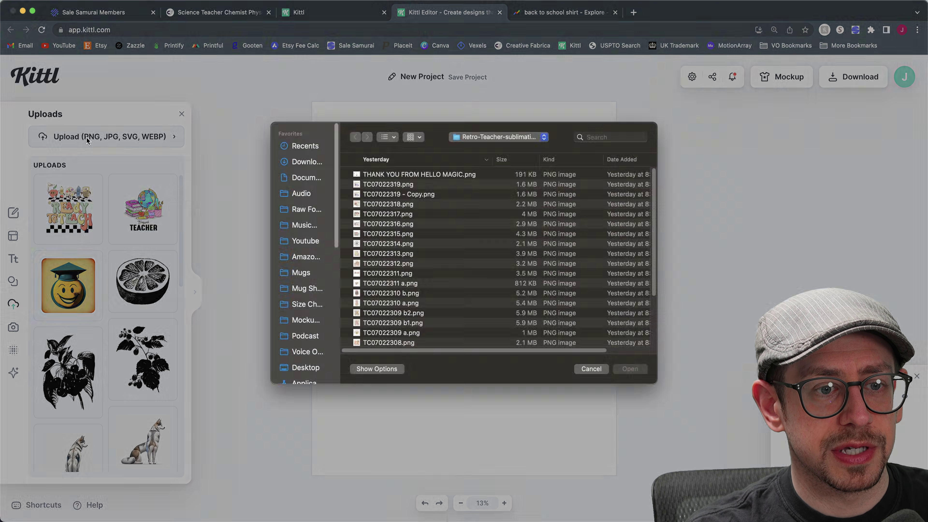
click(307, 175)
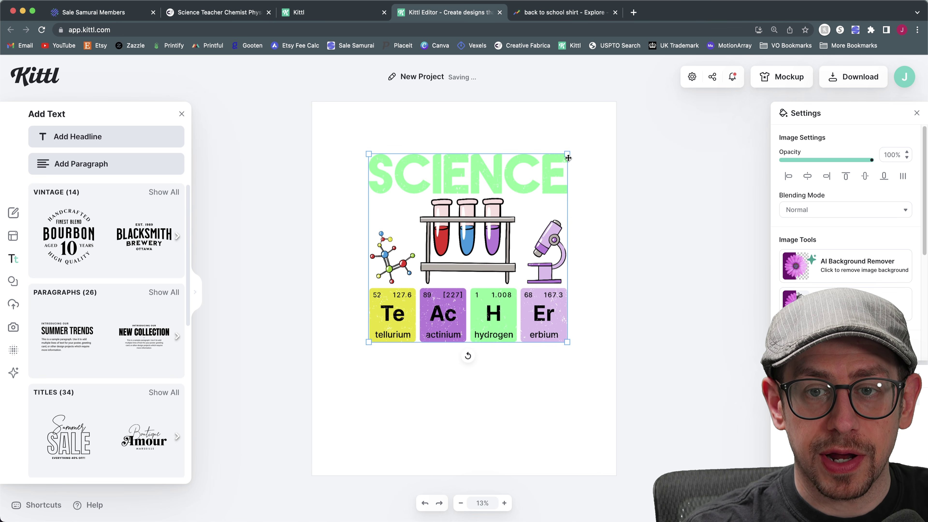
drag(568, 157, 597, 140)
drag(564, 255, 550, 257)
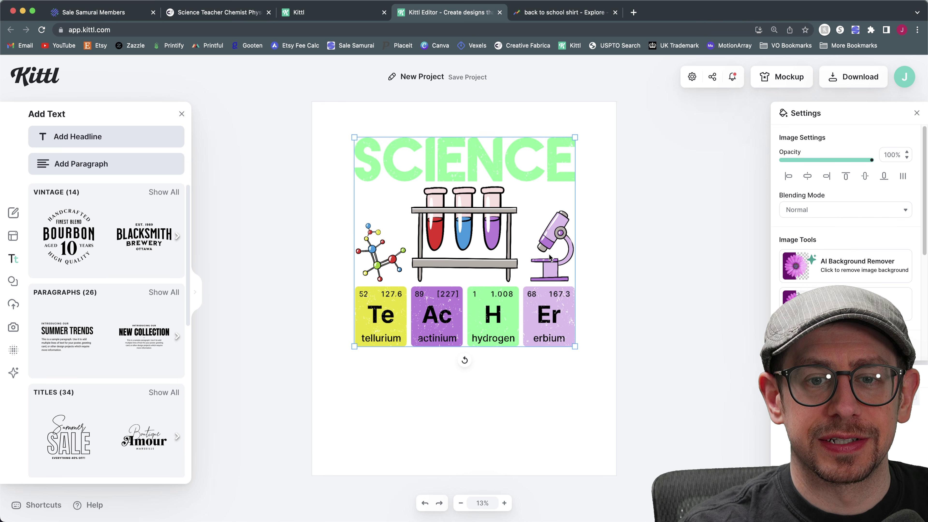
- Crop the word SCIENCE off the top of the graphic and move the remaining artwork down to make headline room
double_click(496, 313)
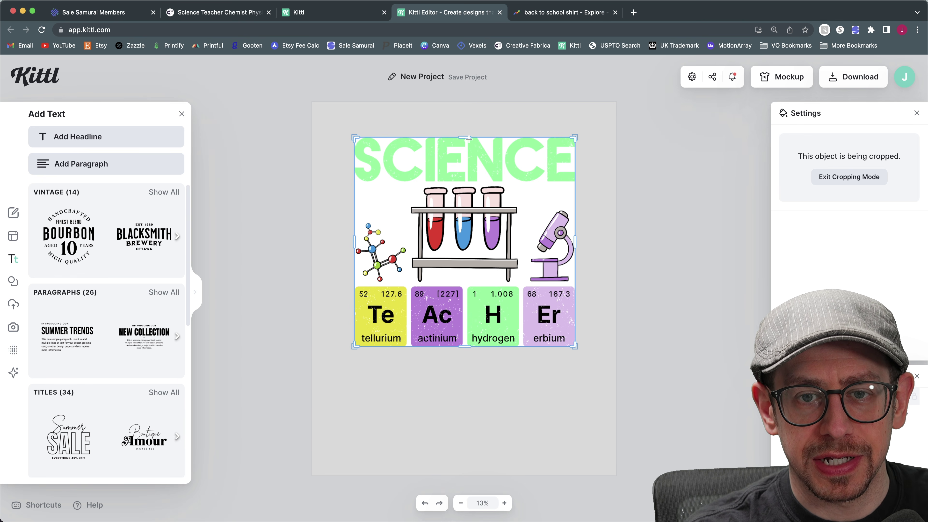
drag(469, 139, 463, 184)
click(623, 213)
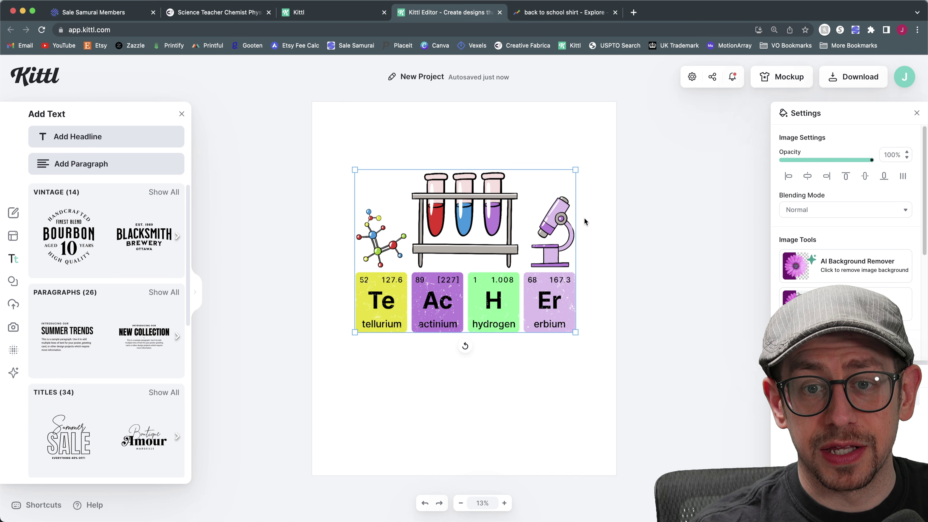
drag(501, 210, 504, 230)
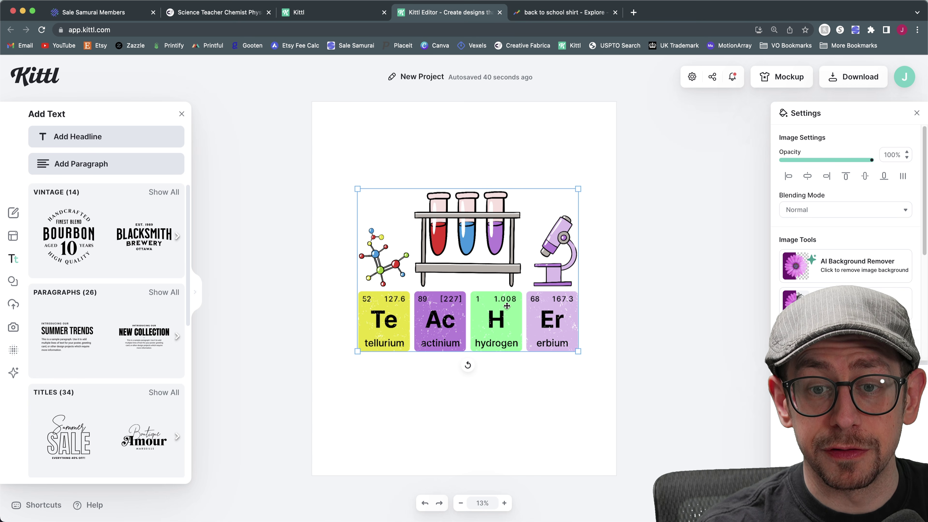
drag(505, 302, 510, 304)
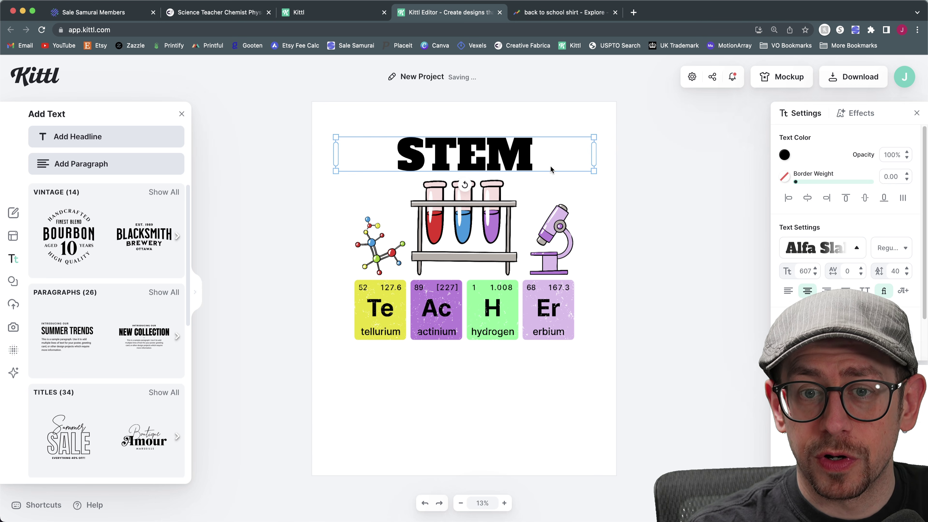
- Recolor the STEM headline with a striped purple-to-green effect and leave it deselected
click(550, 165)
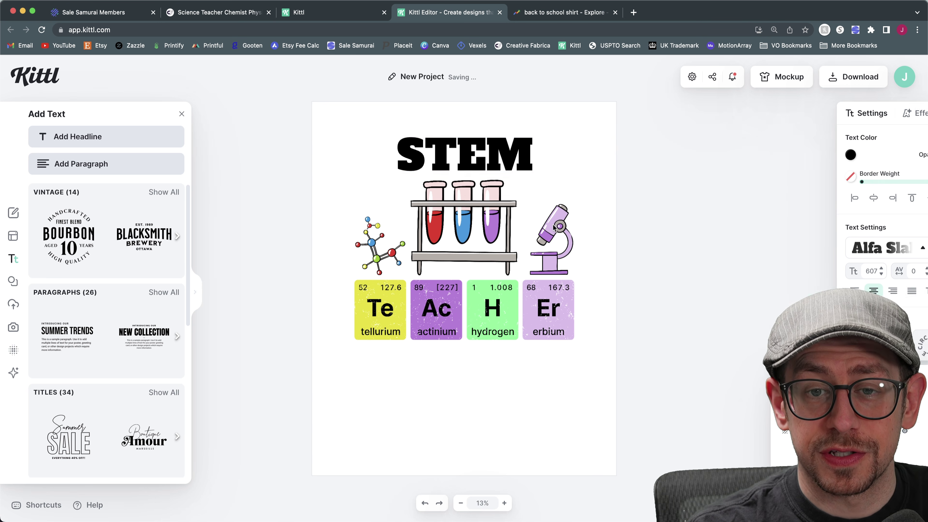
click(511, 159)
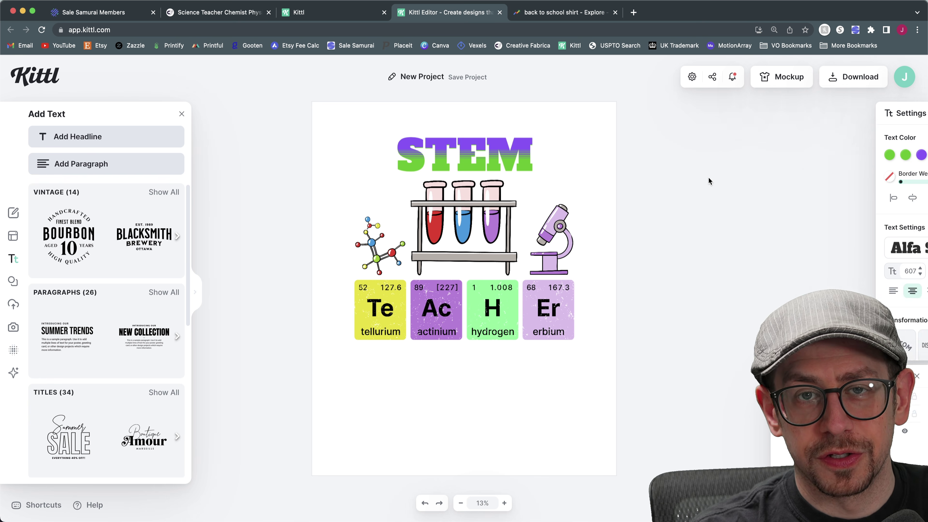
click(708, 178)
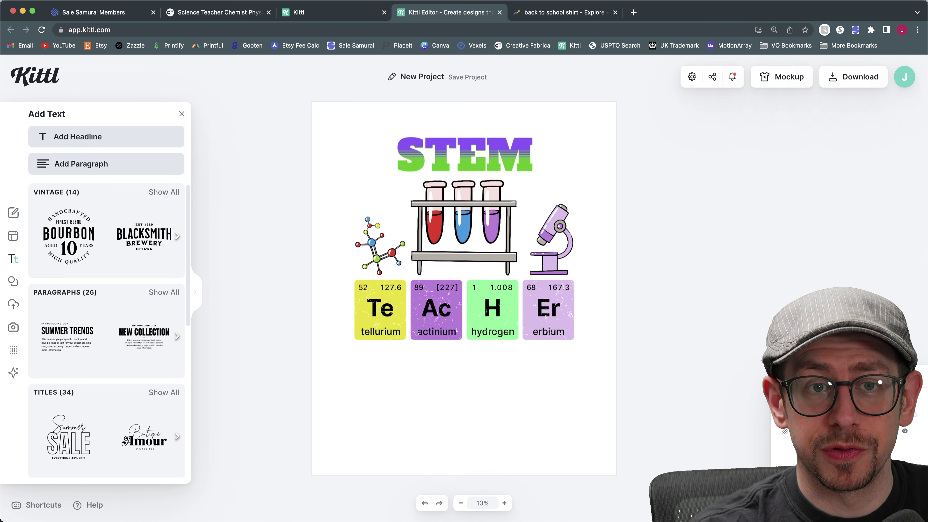
- Switch to Creative Fabrica, examine the Science Font's letter and number previews, and return to the science font search results
click(219, 12)
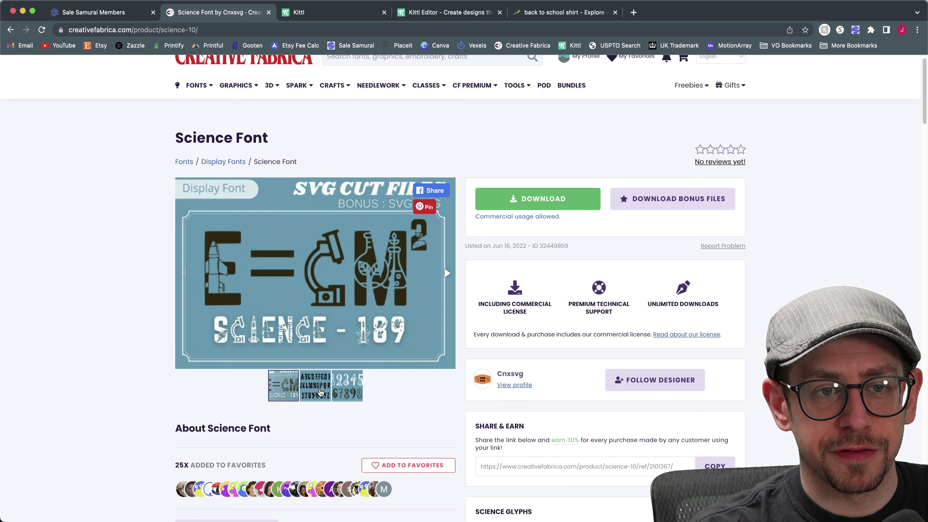
click(320, 392)
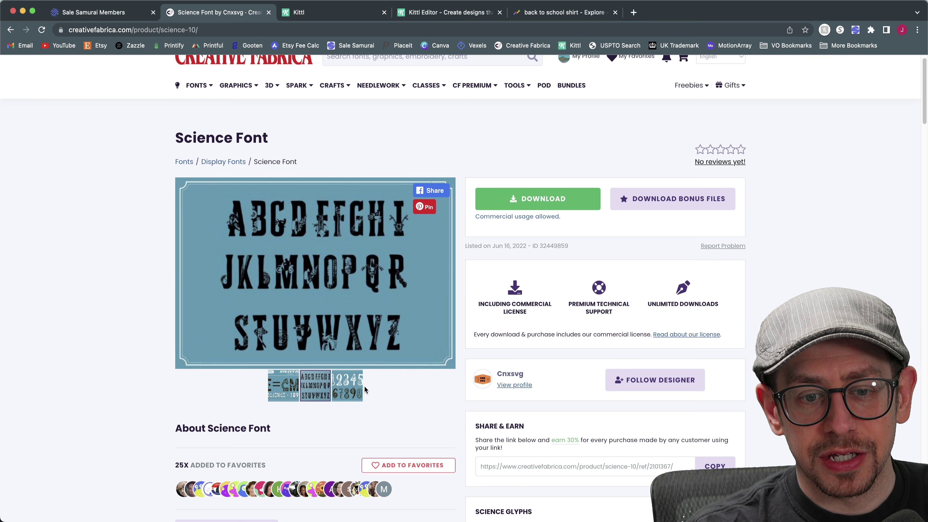
click(359, 381)
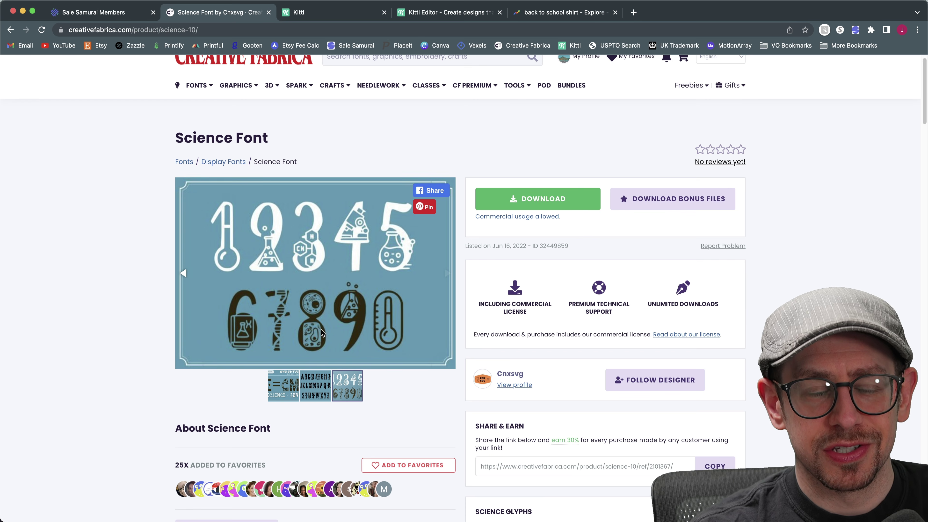
click(10, 33)
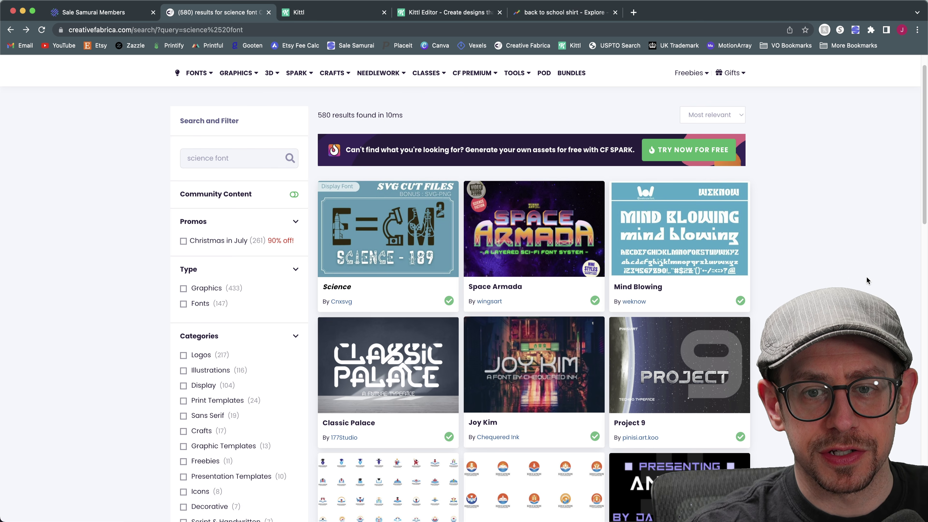
scroll(843, 279, down, 1)
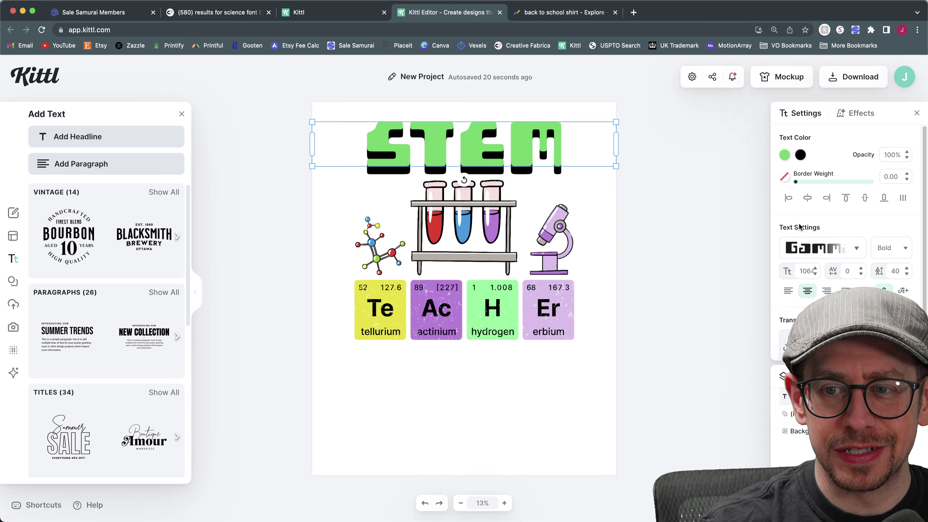
- Review the recently used and uploaded typefaces available for the green STEM headline without changing its font
click(809, 246)
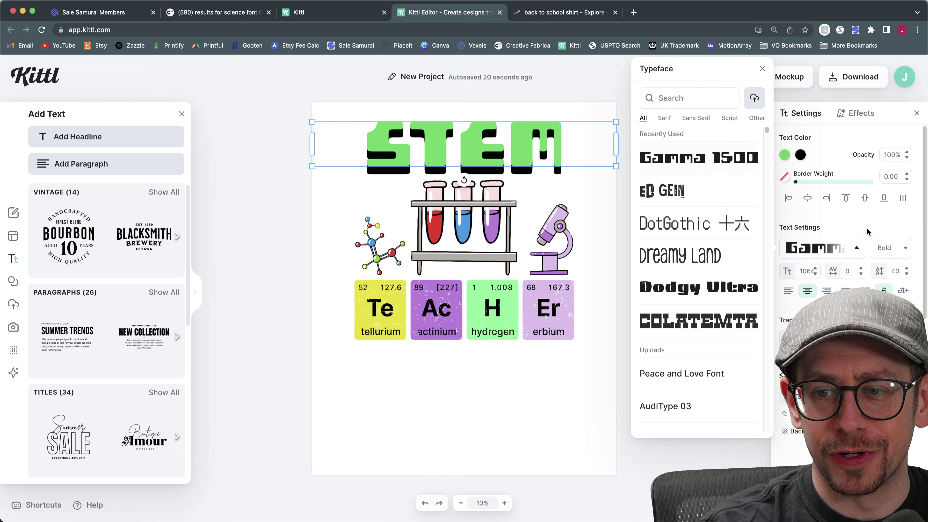
click(833, 245)
click(726, 262)
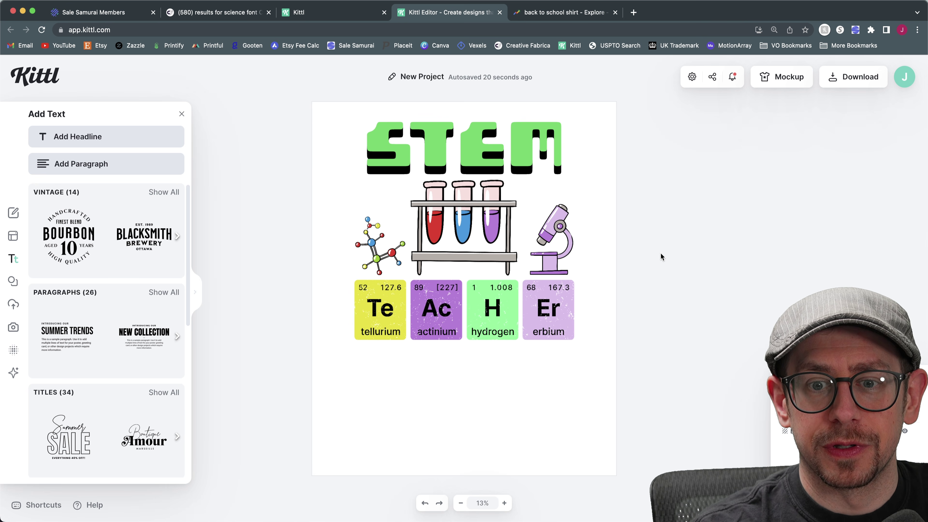
- Duplicate the STEM headline, change the copy to STEAM, hide the original, and place the copy above the test tubes
click(525, 161)
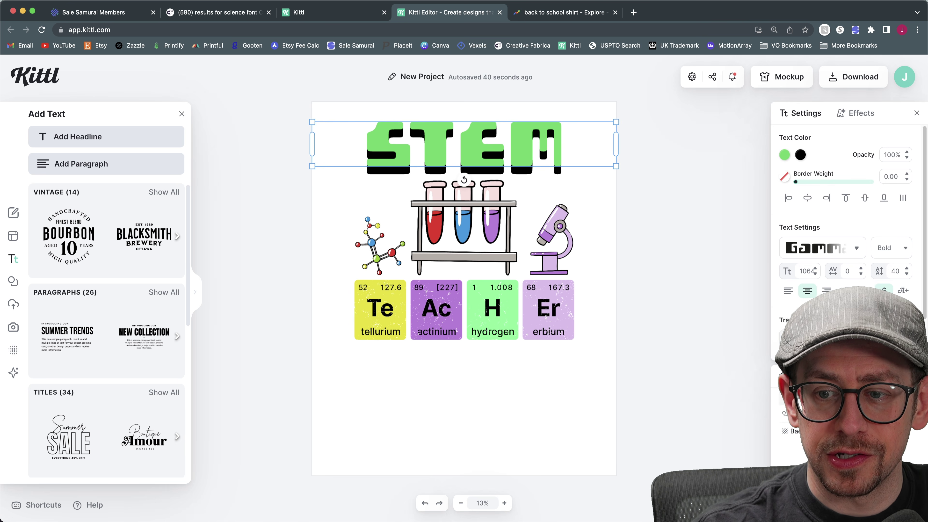
drag(479, 143, 507, 198)
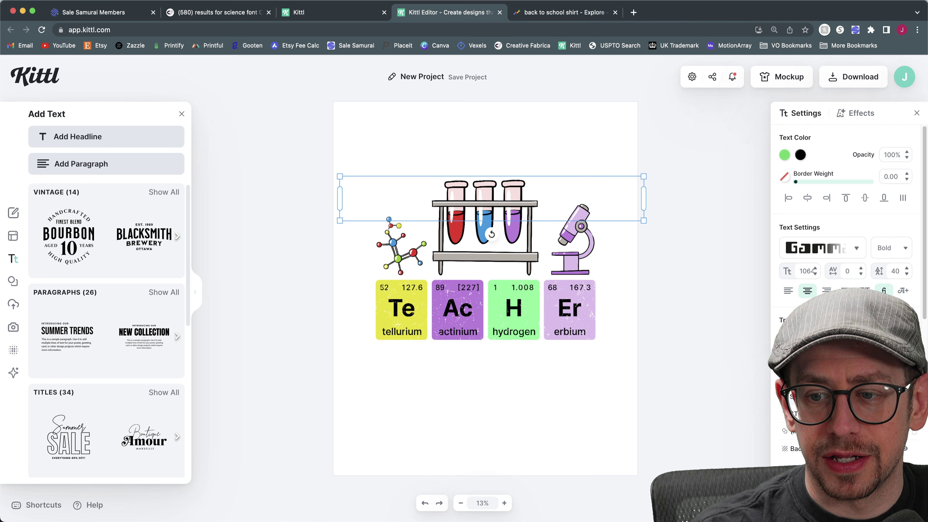
drag(550, 201, 551, 147)
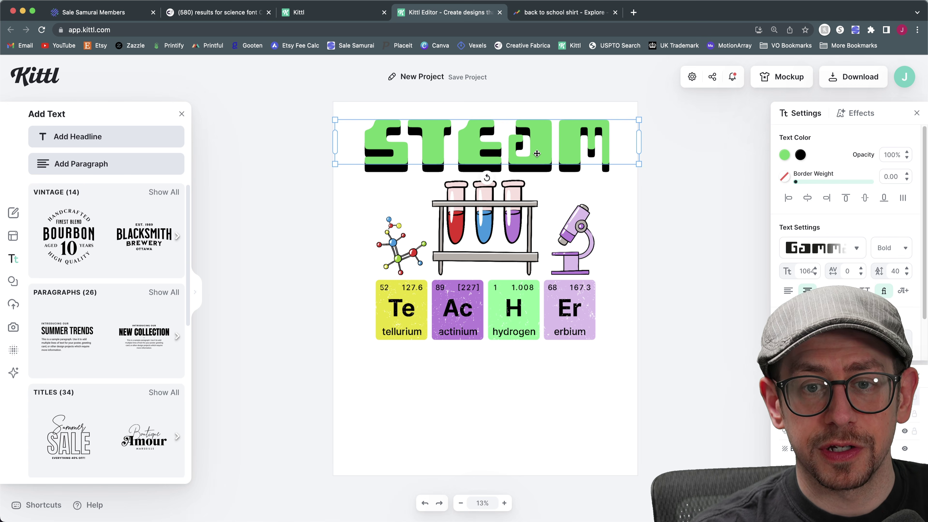
- Duplicate the STEAM headline, replace the copy's text with SCIENCE, and hide the headline layers
double_click(537, 154)
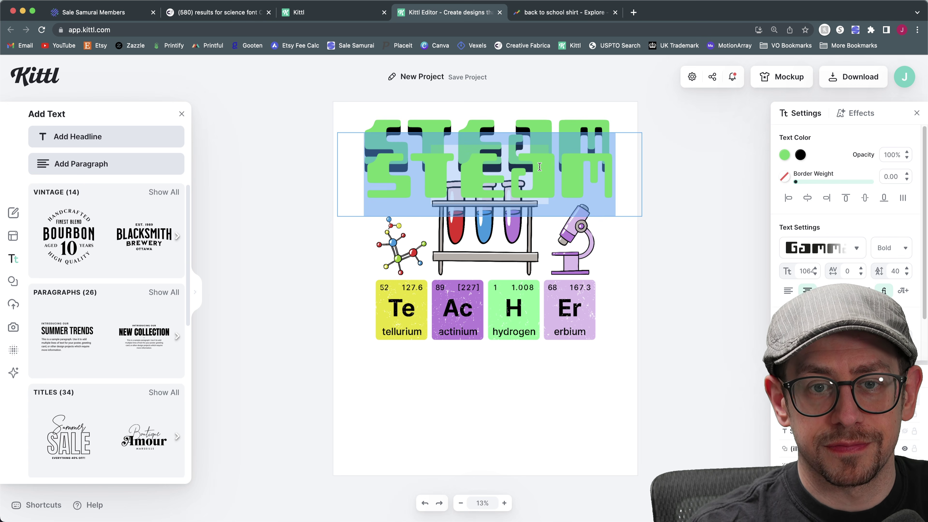
text(SCIENCE)
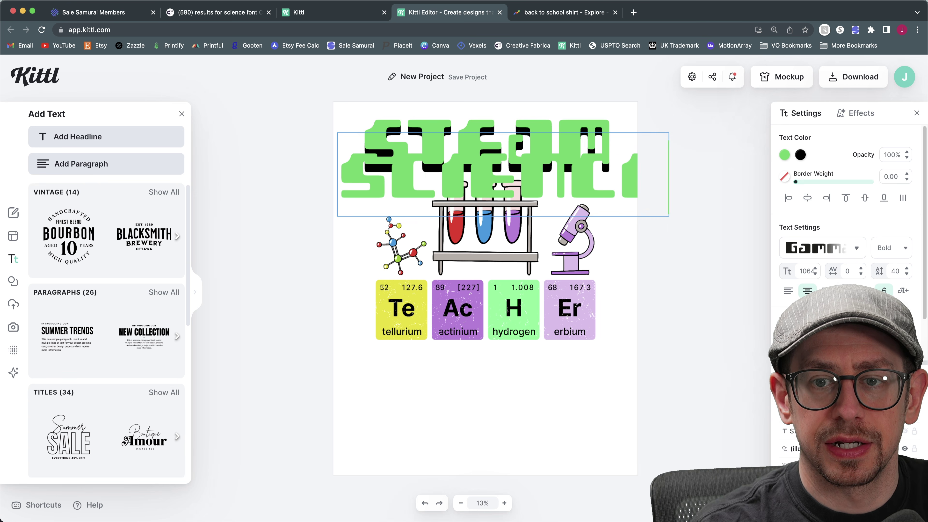
click(702, 220)
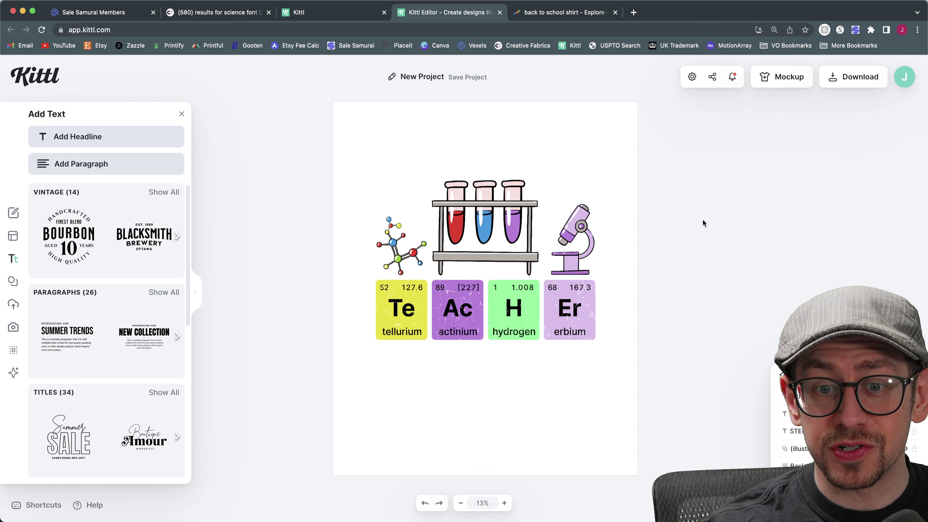